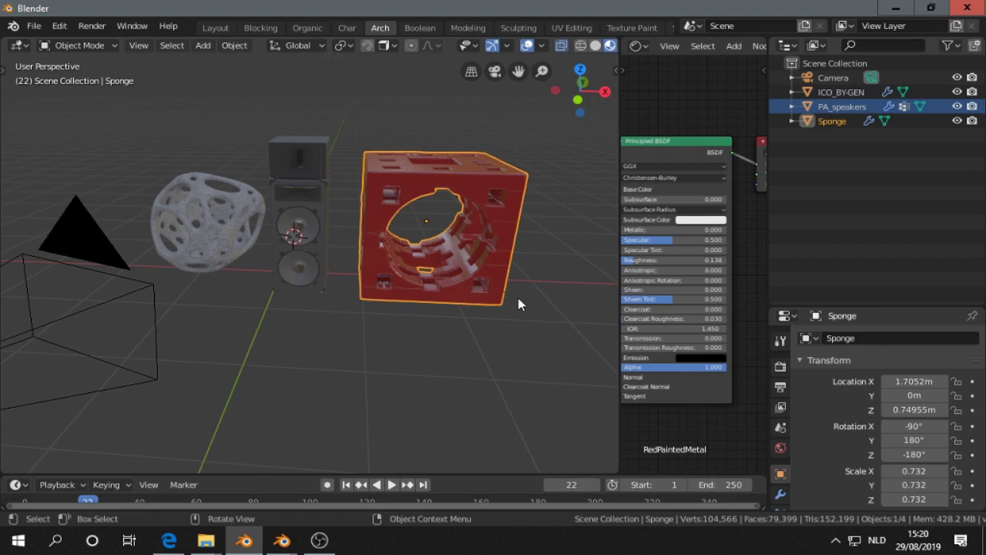
From the sidebar's scene-setup add-on, choose the Backdrops category and add a studio backdrop.
{"action": "middle_click_drag", "start_coordinate": [519, 288], "coordinate": [481, 303]}
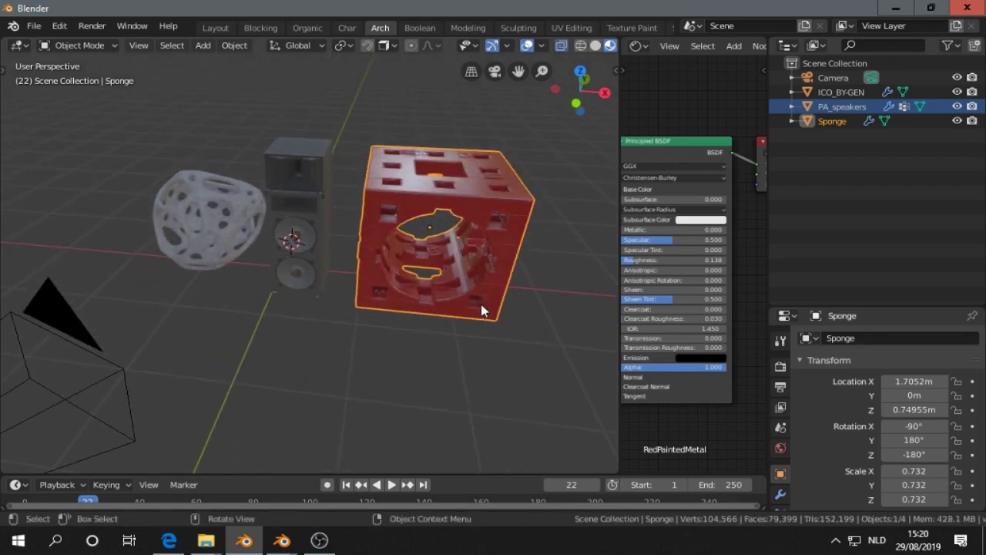
{"action": "key", "text": "n"}
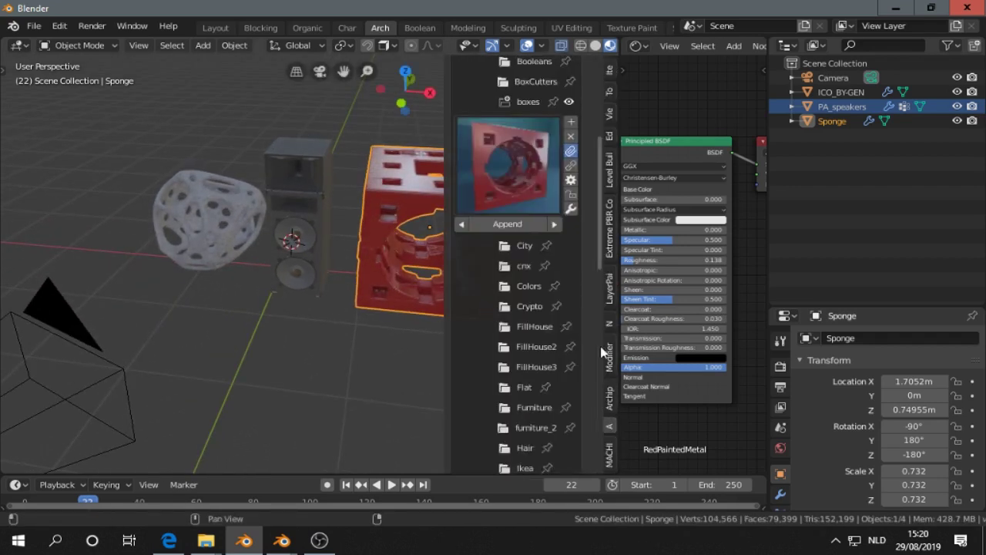
{"action": "left_click", "coordinate": [609, 328]}
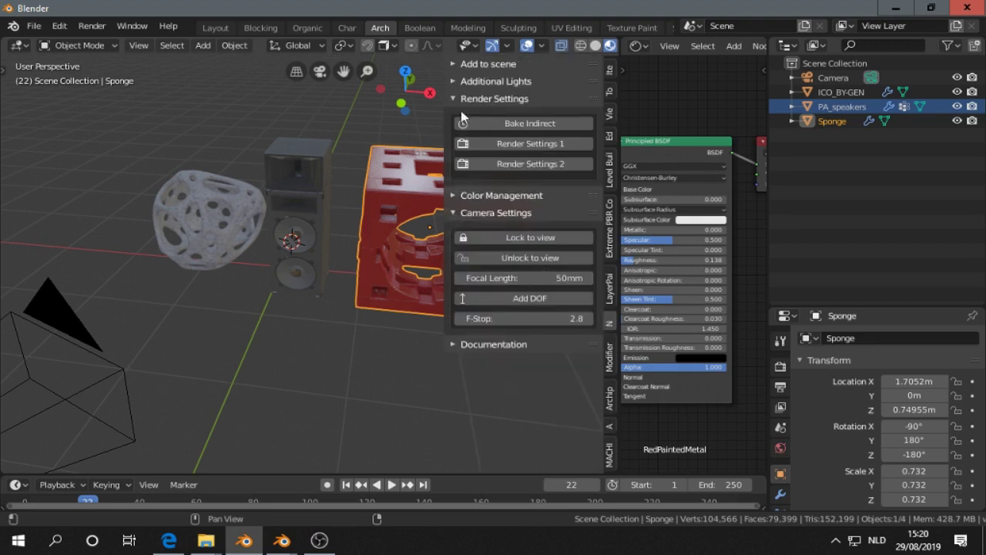
{"action": "left_click", "coordinate": [478, 65]}
{"action": "left_click", "coordinate": [489, 88]}
{"action": "left_click", "coordinate": [493, 88]}
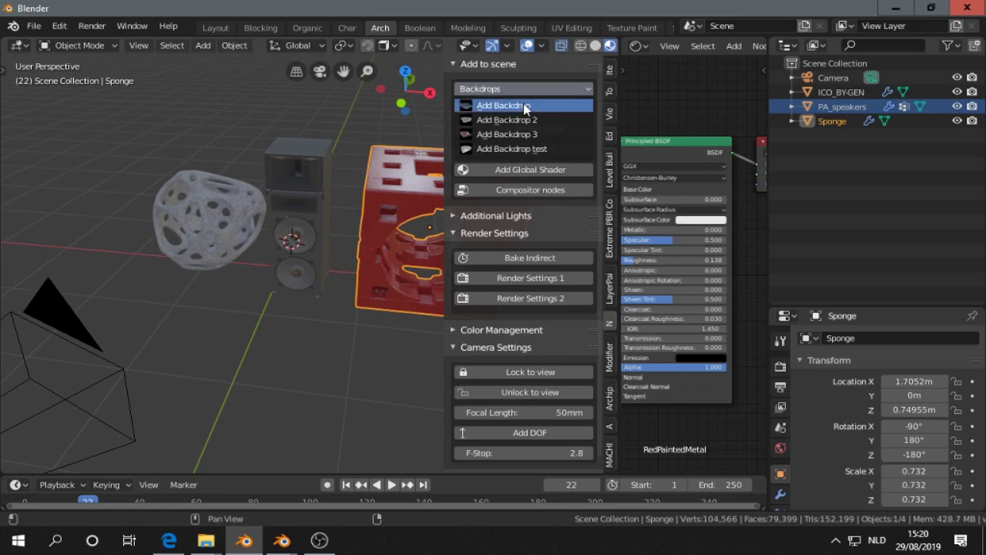
{"action": "left_click", "coordinate": [522, 105]}
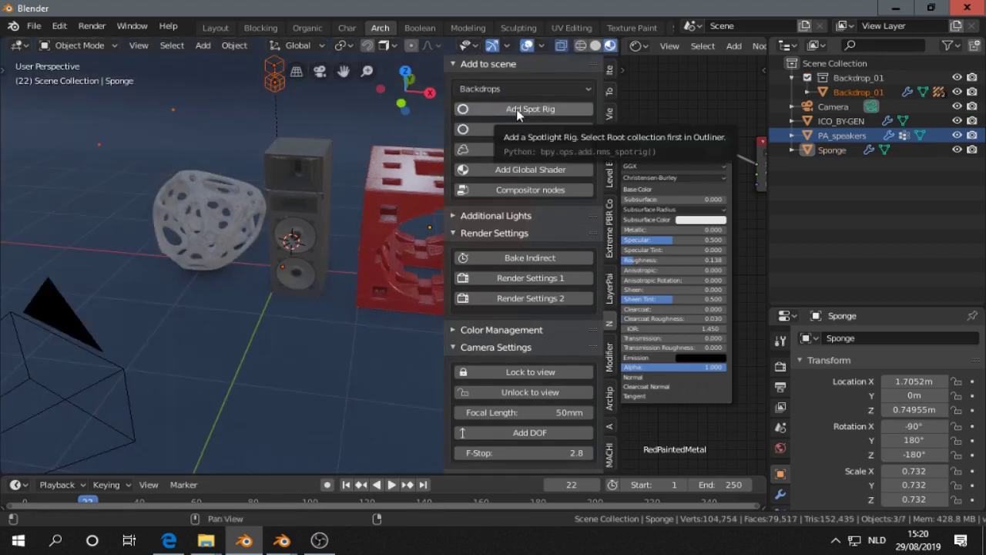
Add a spotlight rig, a three-point light setup and compositor nodes to the scene.
{"action": "left_click", "coordinate": [516, 109]}
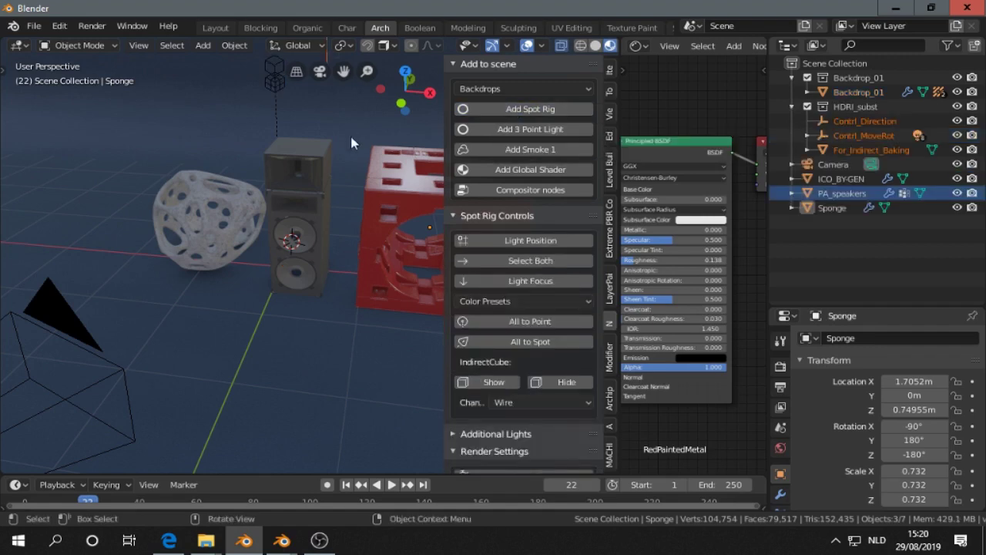
{"action": "middle_click_drag", "start_coordinate": [351, 137], "coordinate": [297, 270]}
{"action": "scroll", "coordinate": [292, 142], "scroll_direction": "down", "scroll_amount": 5}
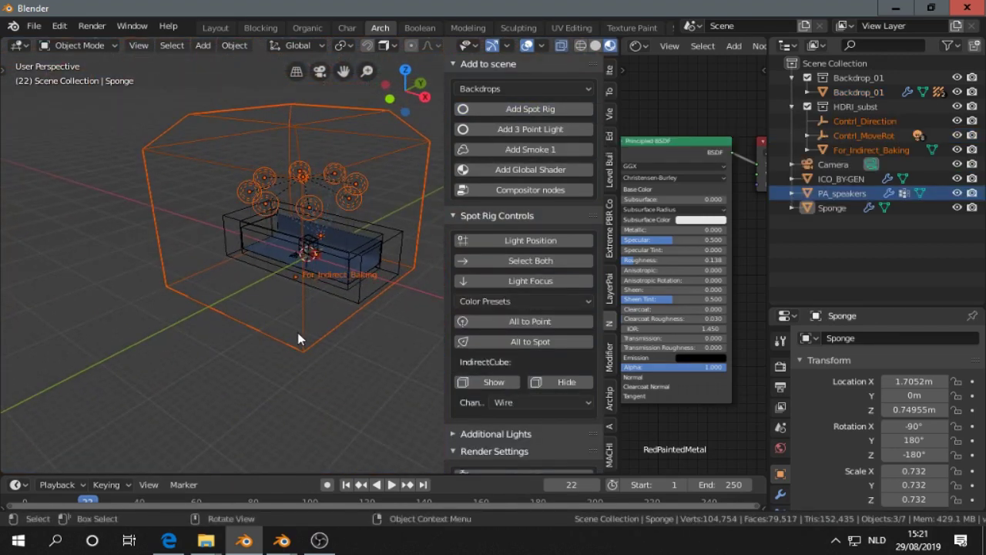
{"action": "left_click", "coordinate": [530, 129]}
{"action": "scroll", "coordinate": [367, 234], "scroll_direction": "up", "scroll_amount": 6}
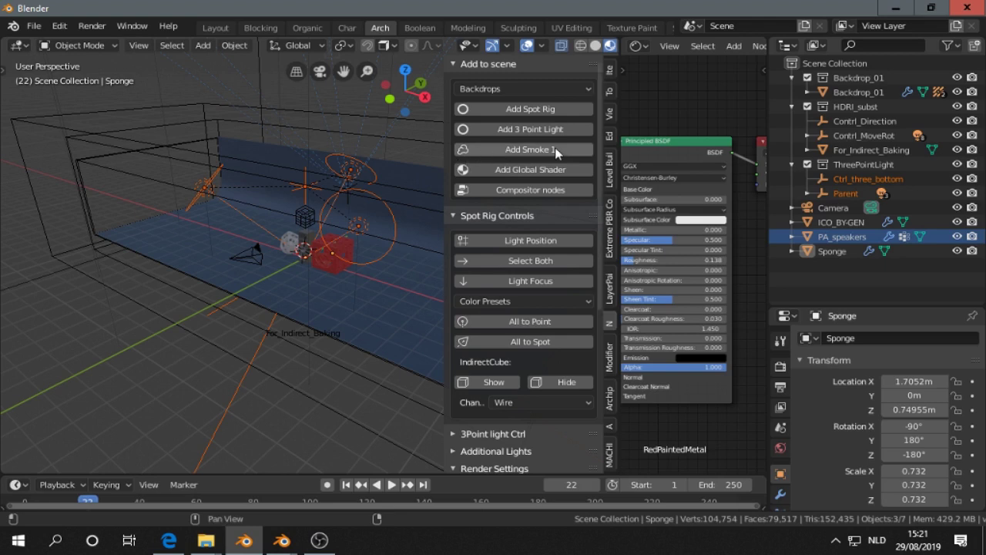
{"action": "left_click", "coordinate": [522, 193]}
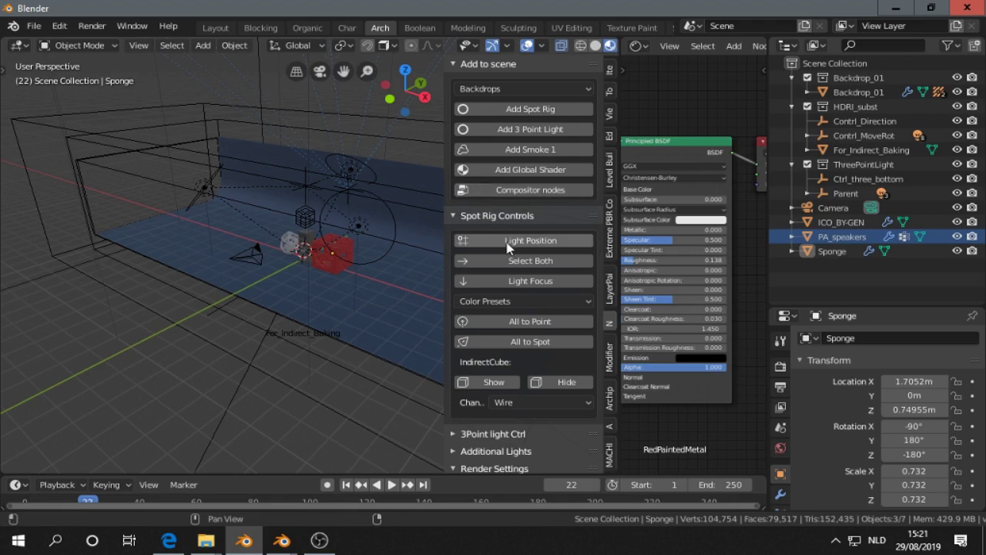
{"action": "left_click", "coordinate": [454, 64]}
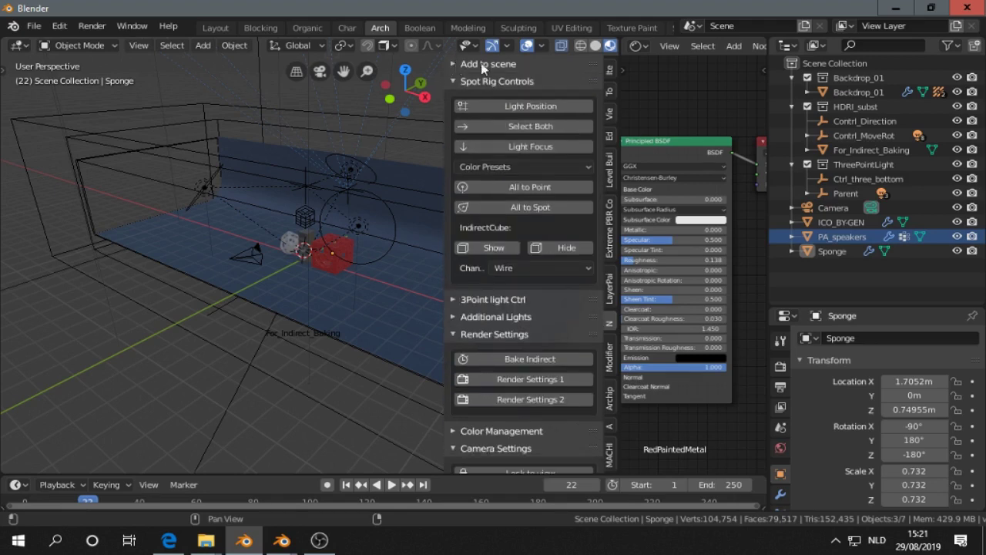
Enter camera view, lock the camera to the view and frame the three objects.
{"action": "middle_click_drag", "start_coordinate": [281, 238], "coordinate": [323, 210]}
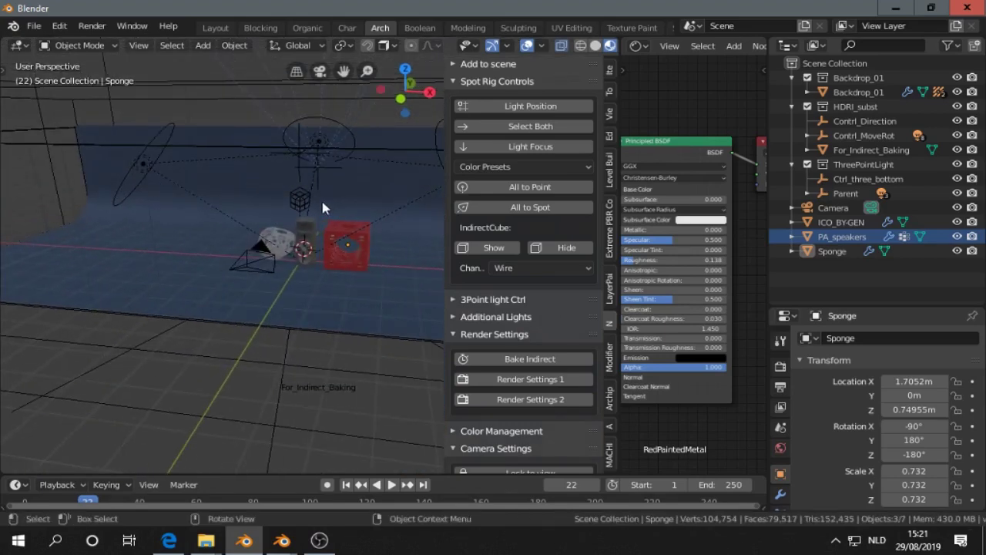
{"action": "key", "text": "KP_0"}
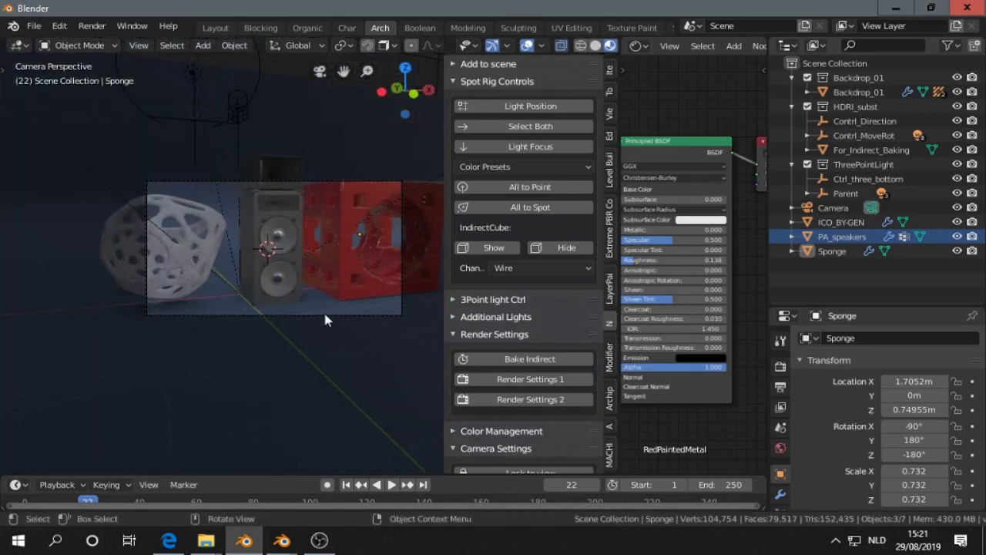
{"action": "left_click", "coordinate": [324, 315]}
{"action": "key", "text": "g"}
{"action": "key", "text": "z"}
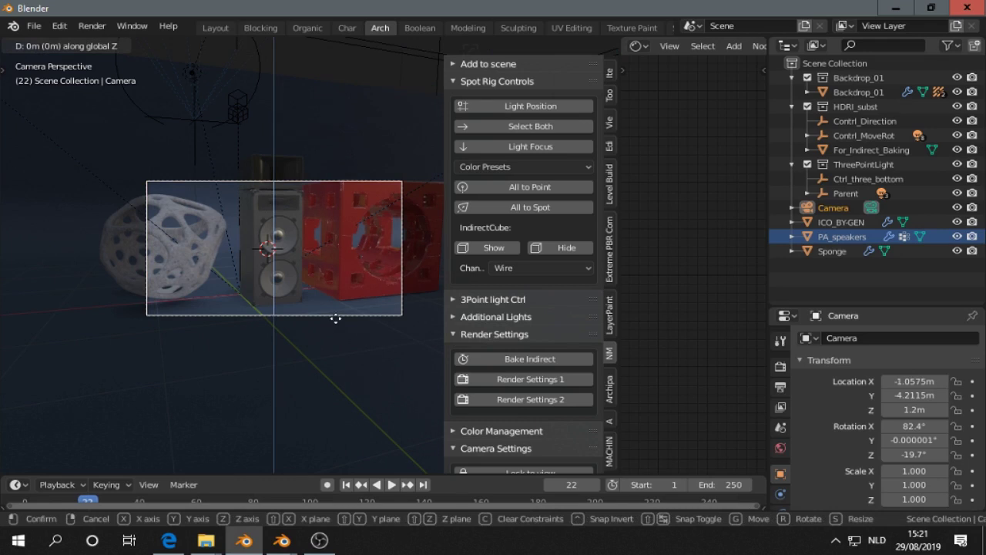
{"action": "right_click", "coordinate": [335, 319]}
{"action": "scroll", "coordinate": [508, 347], "scroll_direction": "down", "scroll_amount": 5}
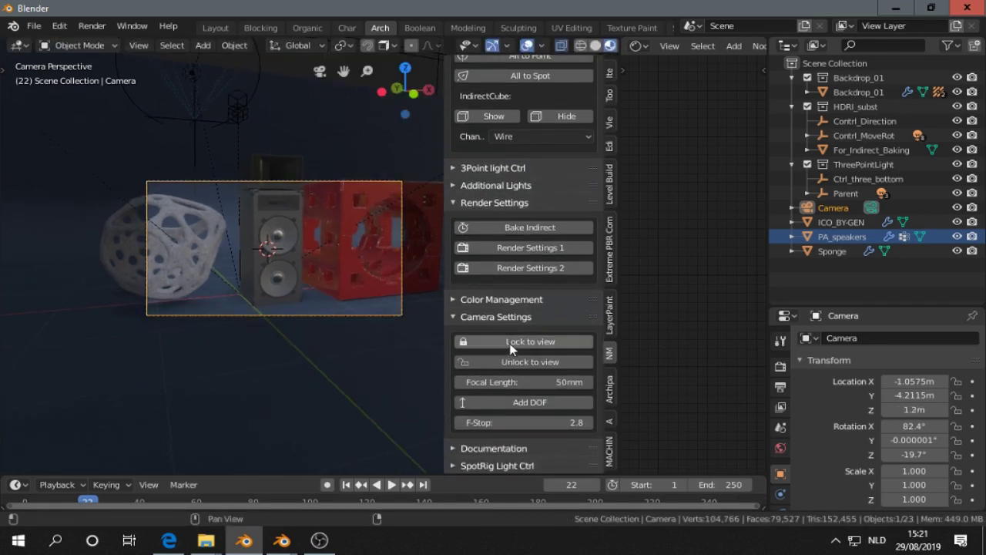
{"action": "left_click", "coordinate": [510, 344]}
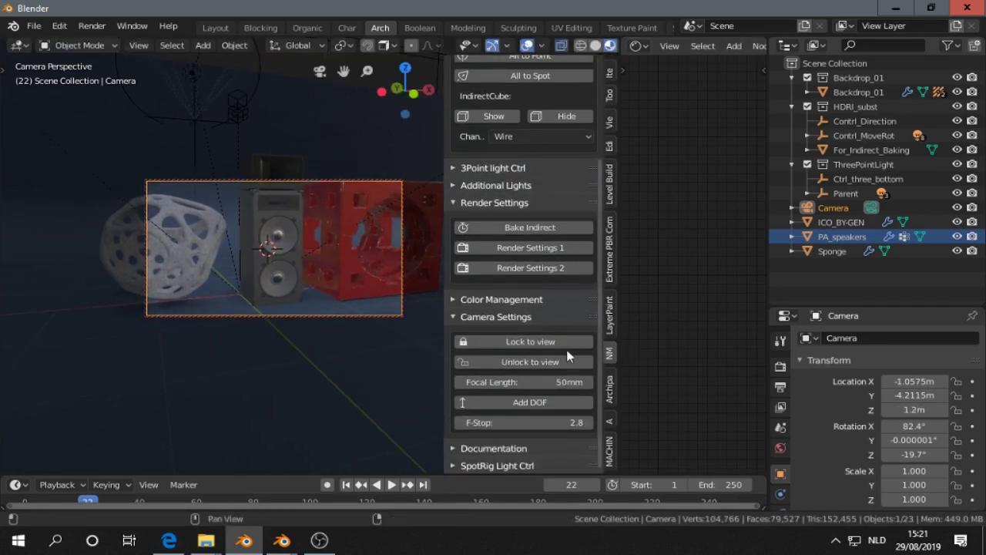
{"action": "mouse_move", "coordinate": [352, 286]}
{"action": "middle_mouse_down"}
{"action": "mouse_move", "coordinate": [384, 283]}
{"action": "mouse_move", "coordinate": [288, 284]}
{"action": "mouse_move", "coordinate": [372, 286]}
{"action": "mouse_move", "coordinate": [355, 287]}
{"action": "middle_mouse_up"}
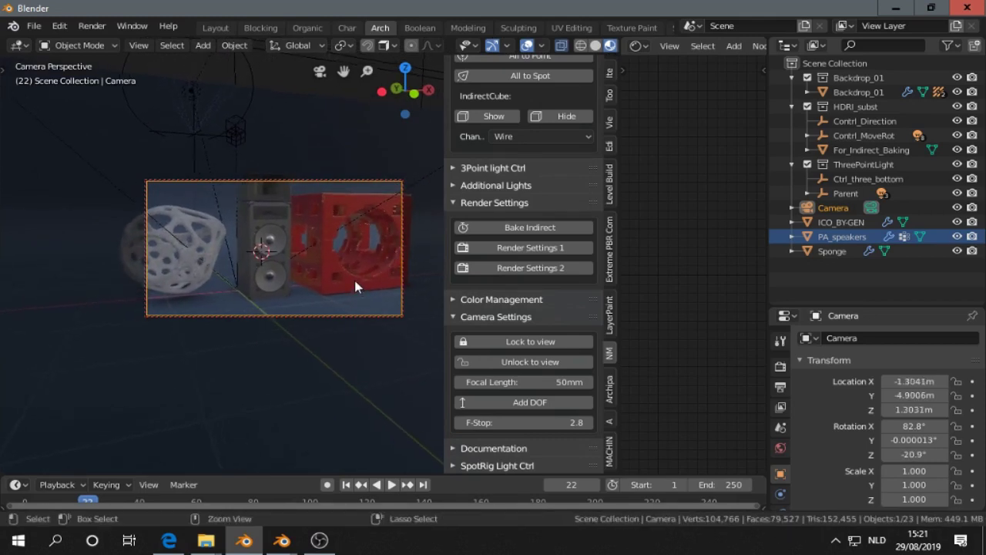
Slide the porous sphere and red sponge cube along X toward the speaker, then unlock the camera.
{"action": "left_click", "coordinate": [192, 253]}
{"action": "key", "text": "g"}
{"action": "key", "text": "x"}
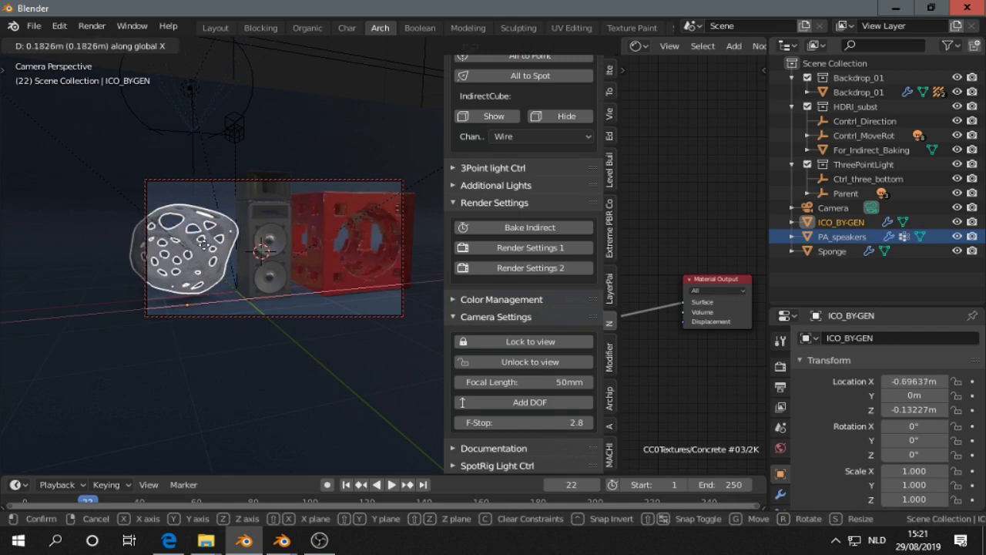
{"action": "left_click", "coordinate": [298, 248]}
{"action": "left_click", "coordinate": [333, 274]}
{"action": "key", "text": "g"}
{"action": "key", "text": "x"}
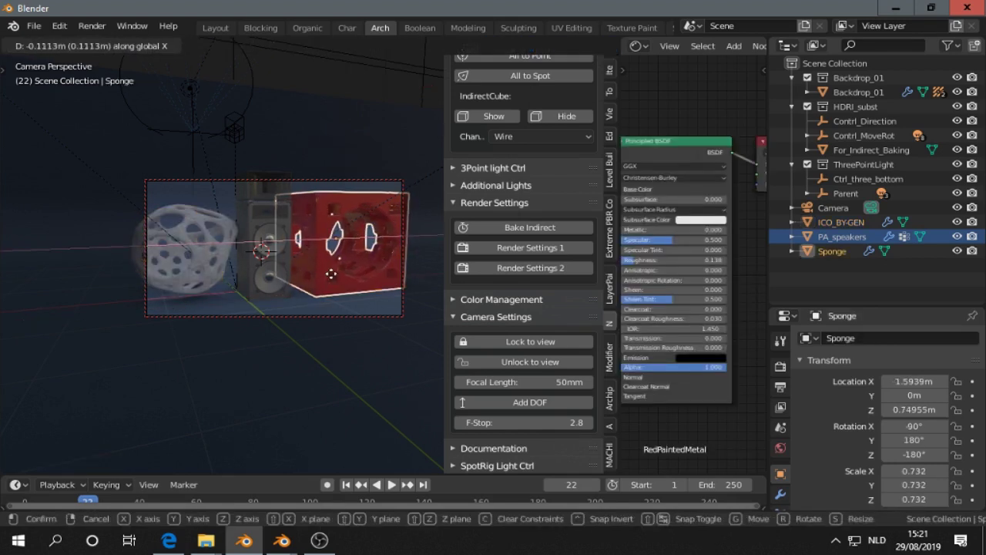
{"action": "left_click", "coordinate": [328, 279]}
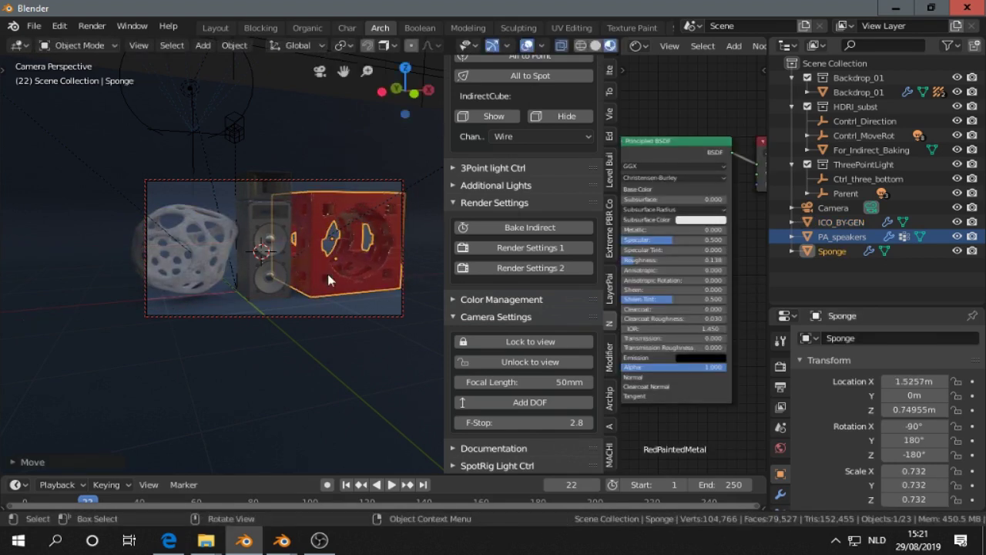
{"action": "left_click", "coordinate": [530, 362]}
{"action": "scroll", "coordinate": [277, 271], "scroll_direction": "up", "scroll_amount": 2}
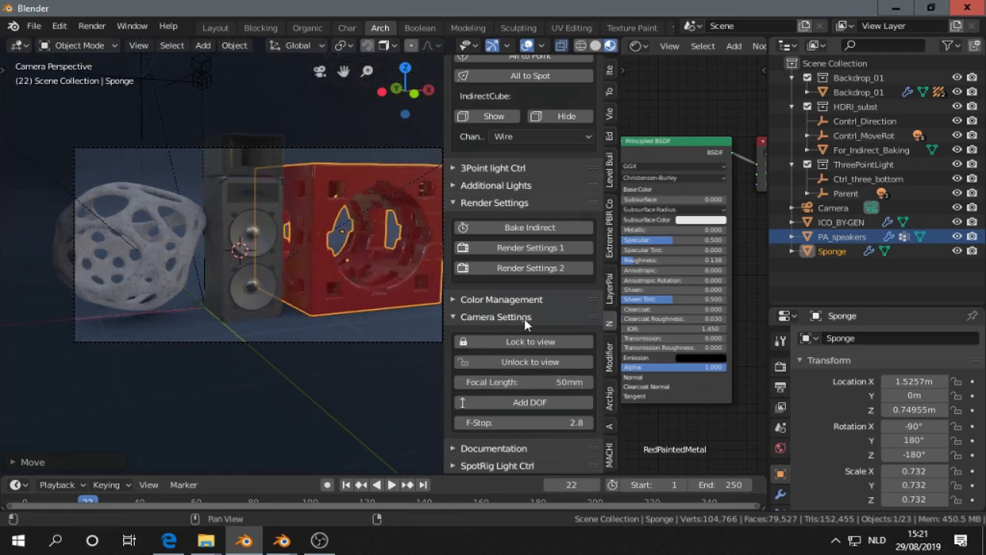
Run Bake Indirect, then start rendering the camera view as an image.
{"action": "left_click", "coordinate": [524, 228]}
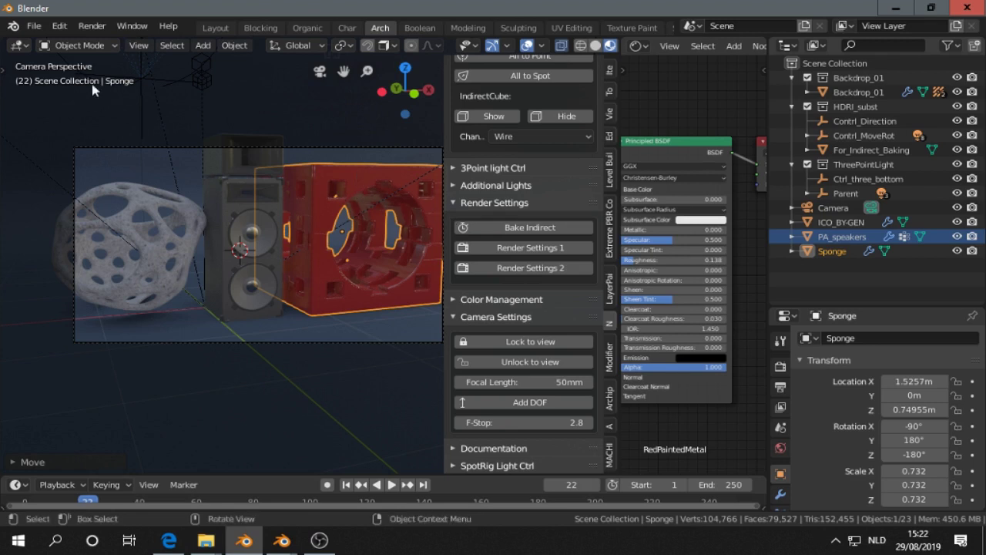
{"action": "left_click", "coordinate": [86, 28]}
{"action": "left_click", "coordinate": [116, 42]}
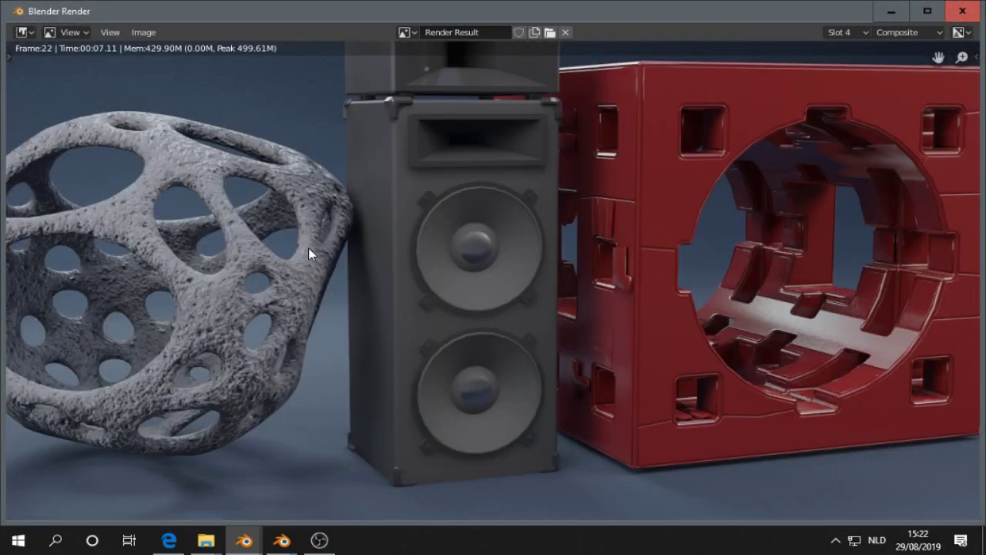
With the render finished in Slot 4, switch to empty Slot 5 and minimize the render window.
{"action": "scroll", "coordinate": [308, 247], "scroll_direction": "down", "scroll_amount": 1}
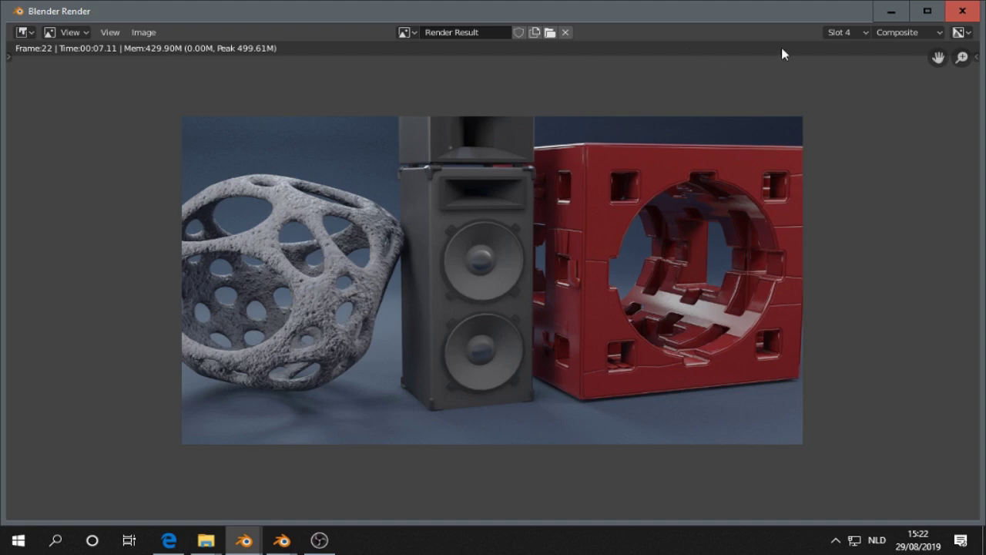
{"action": "left_click", "coordinate": [843, 31]}
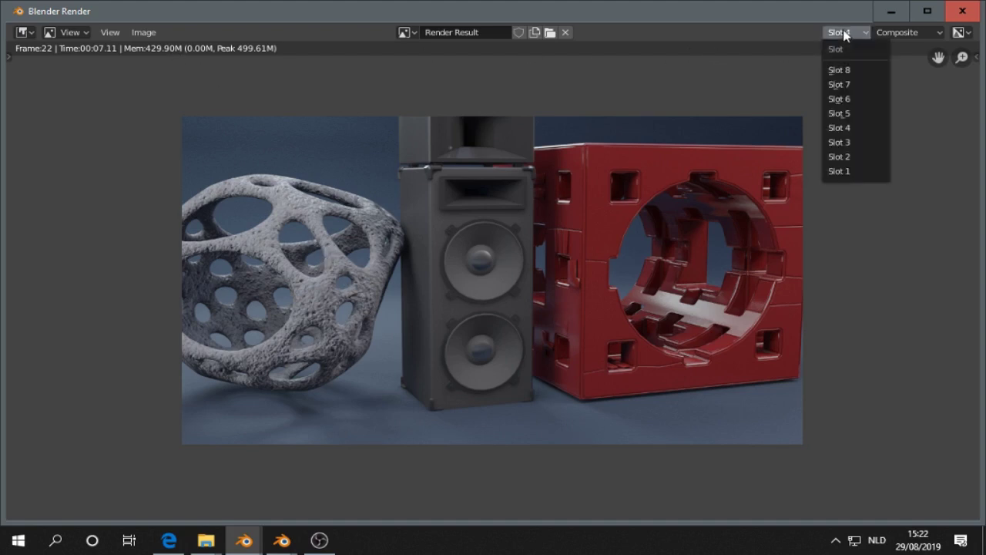
{"action": "left_click", "coordinate": [848, 114]}
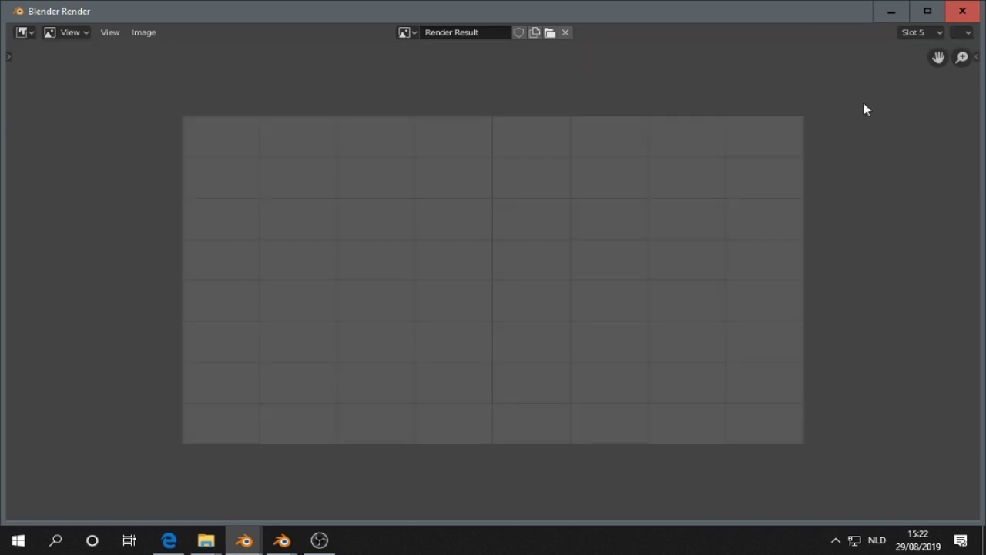
{"action": "left_click", "coordinate": [891, 11]}
{"action": "middle_click_drag", "start_coordinate": [385, 154], "coordinate": [238, 211]}
In top view, move the For_Indirect_Baking box along Y and scale it to Y 0.692.
{"action": "scroll", "coordinate": [245, 254], "scroll_direction": "down", "scroll_amount": 5}
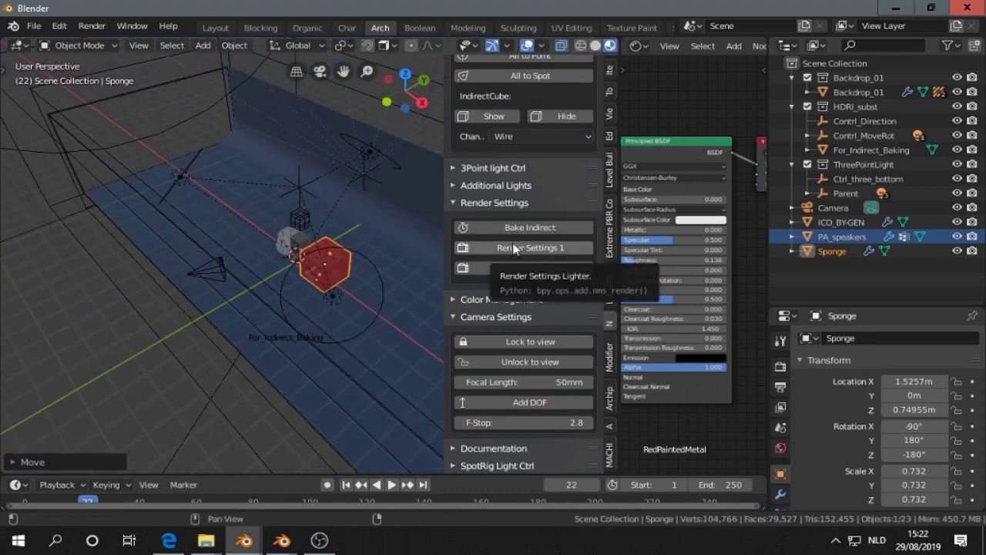
{"action": "scroll", "coordinate": [128, 143], "scroll_direction": "down", "scroll_amount": 3}
{"action": "middle_click_drag", "start_coordinate": [128, 147], "coordinate": [215, 277]}
{"action": "left_click", "coordinate": [215, 277]}
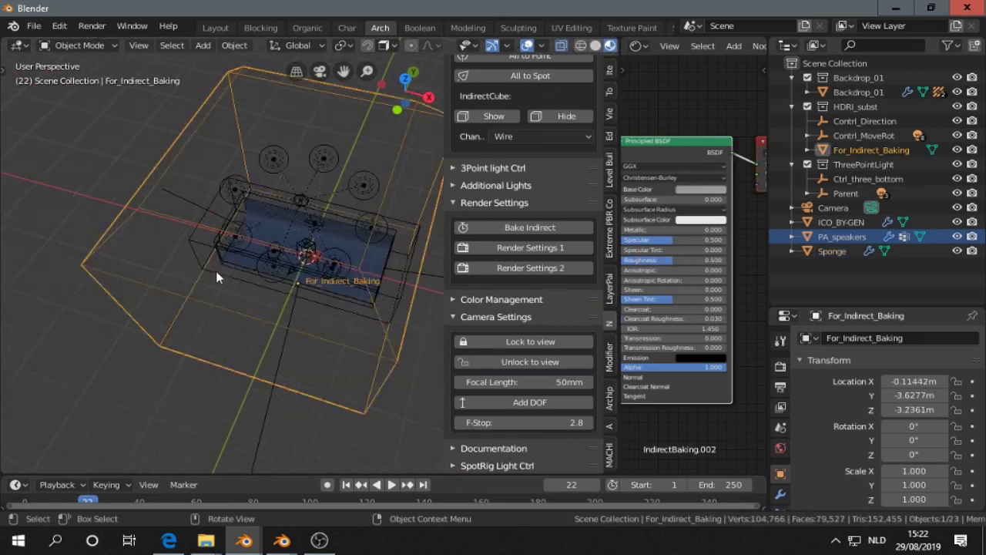
{"action": "scroll", "coordinate": [216, 275], "scroll_direction": "up", "scroll_amount": 2}
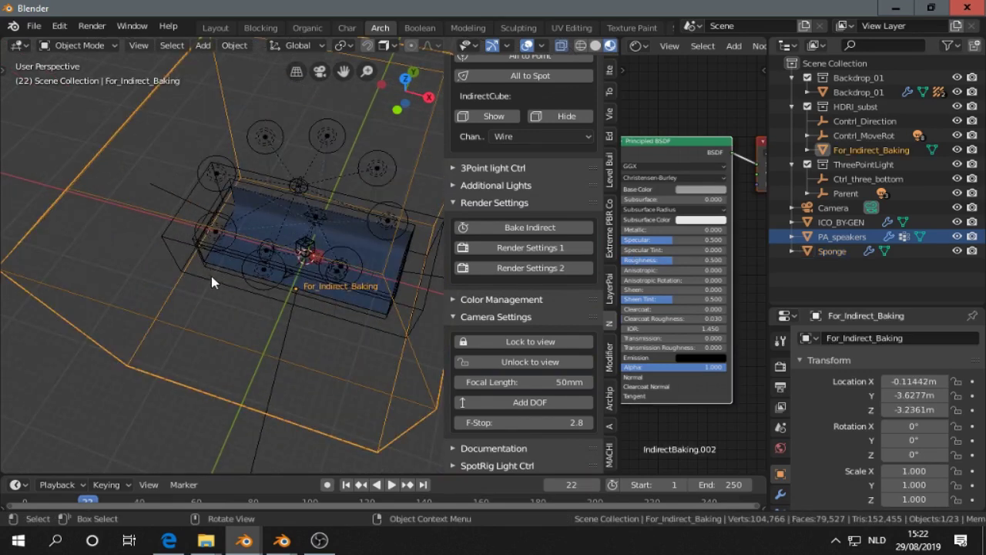
{"action": "key", "text": "KP_7"}
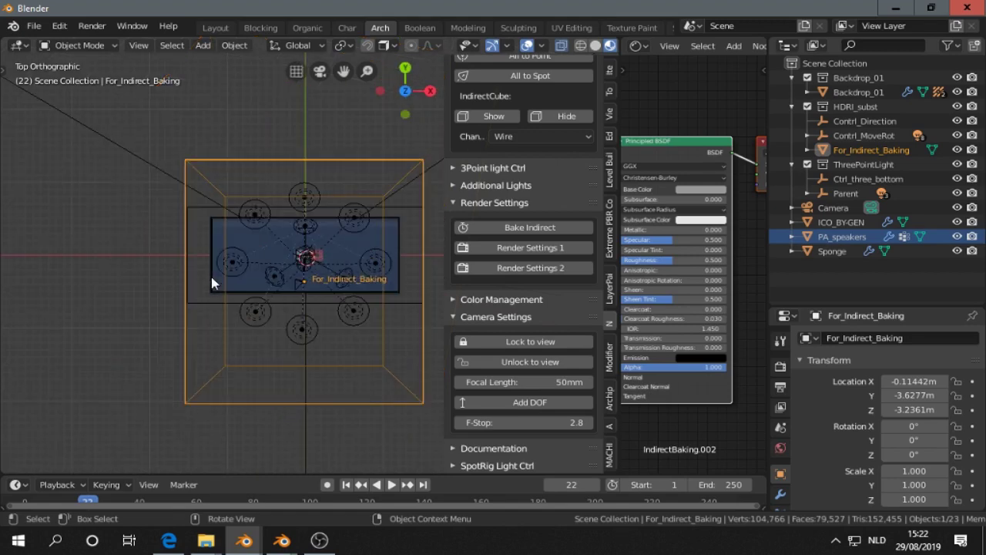
{"action": "key", "text": "g"}
{"action": "key", "text": "y"}
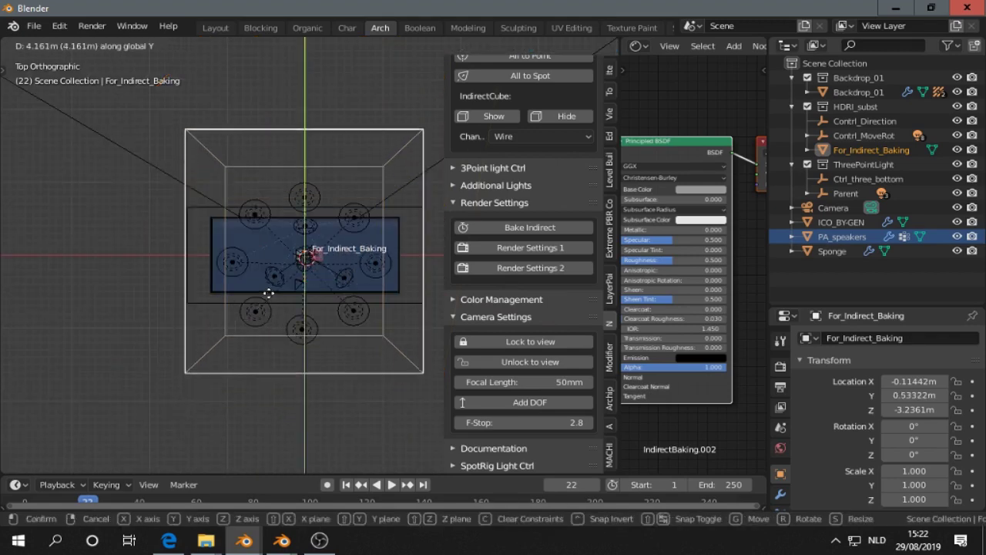
{"action": "left_click", "coordinate": [270, 306]}
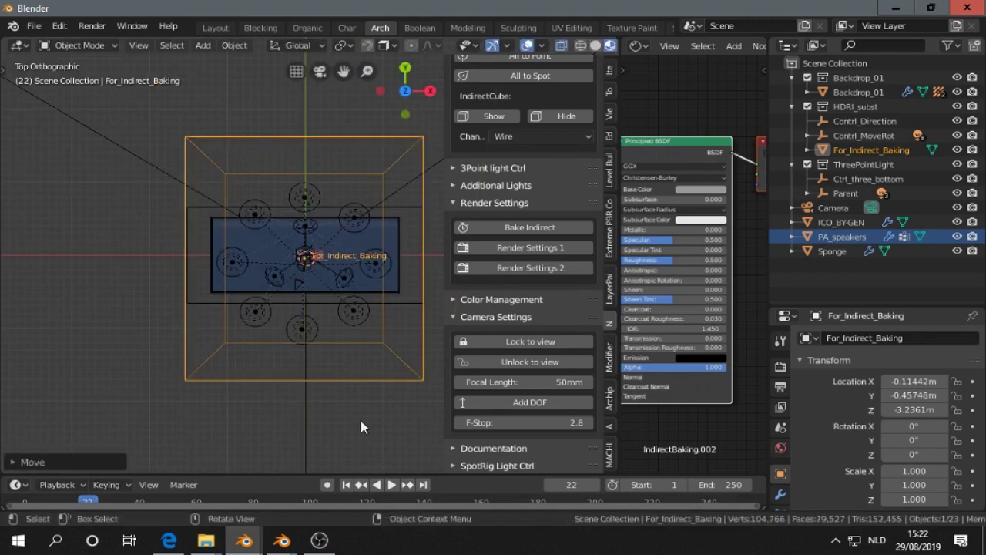
{"action": "key", "text": "s"}
{"action": "key", "text": "y"}
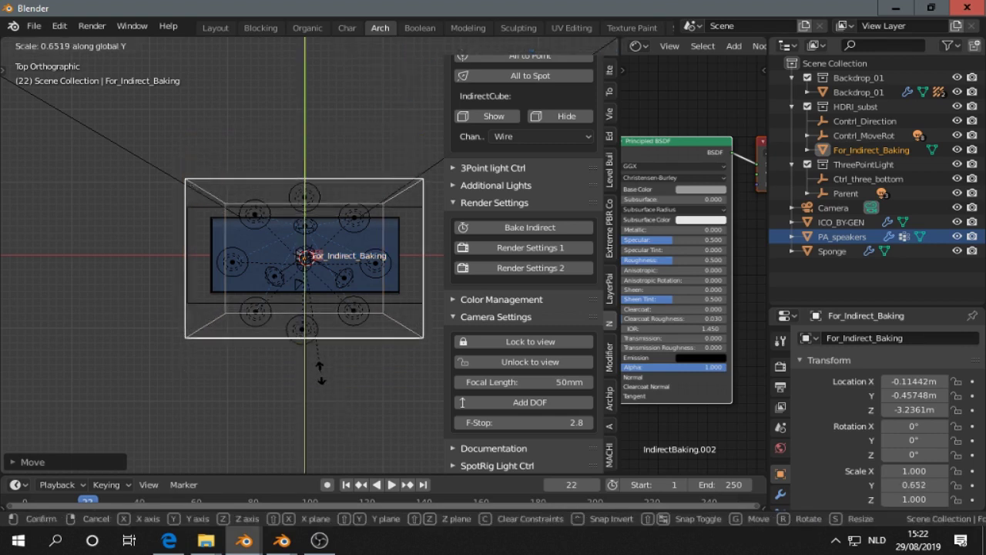
{"action": "left_click", "coordinate": [322, 384]}
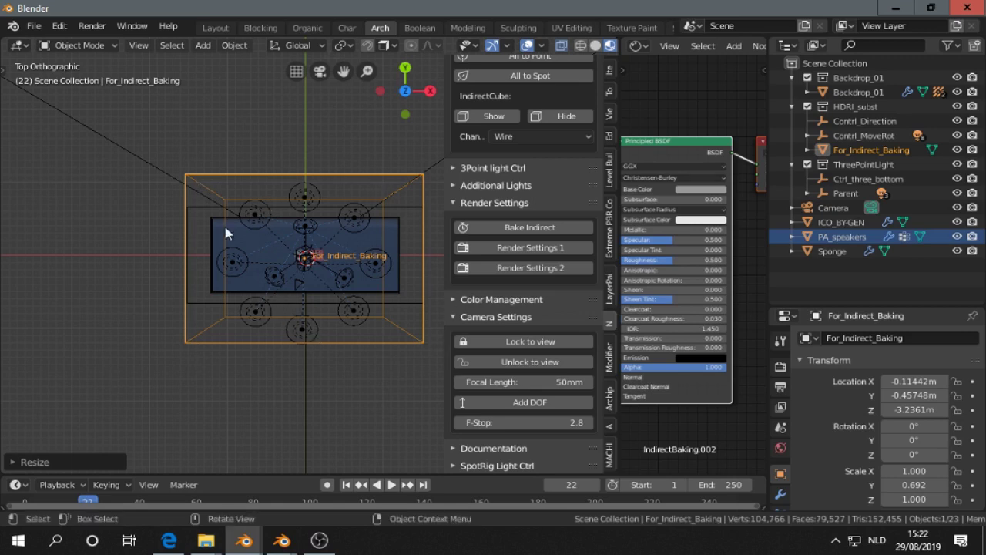
Scale the baking box along X to 0.987.
{"action": "middle_click_drag", "start_coordinate": [376, 356], "coordinate": [276, 265]}
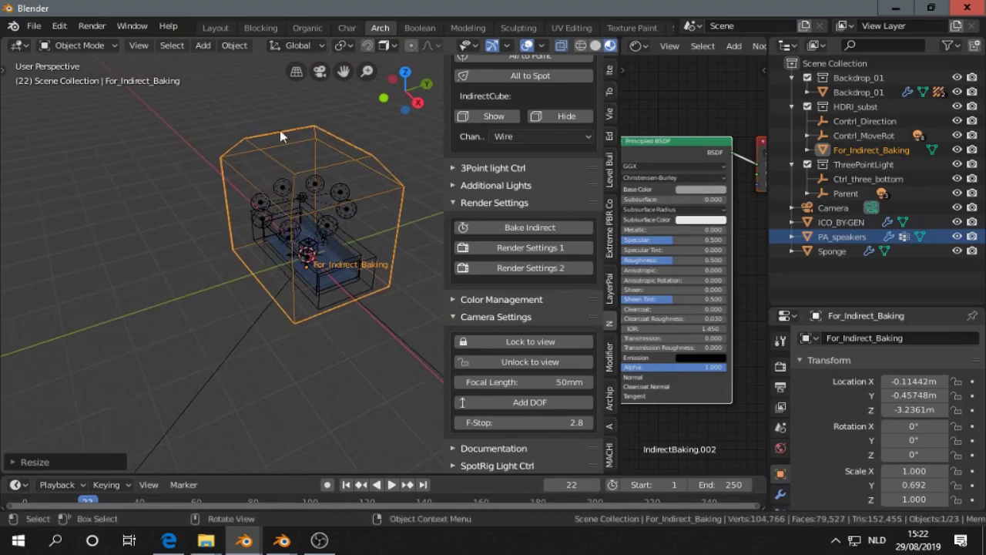
{"action": "middle_click_drag", "start_coordinate": [227, 187], "coordinate": [347, 292]}
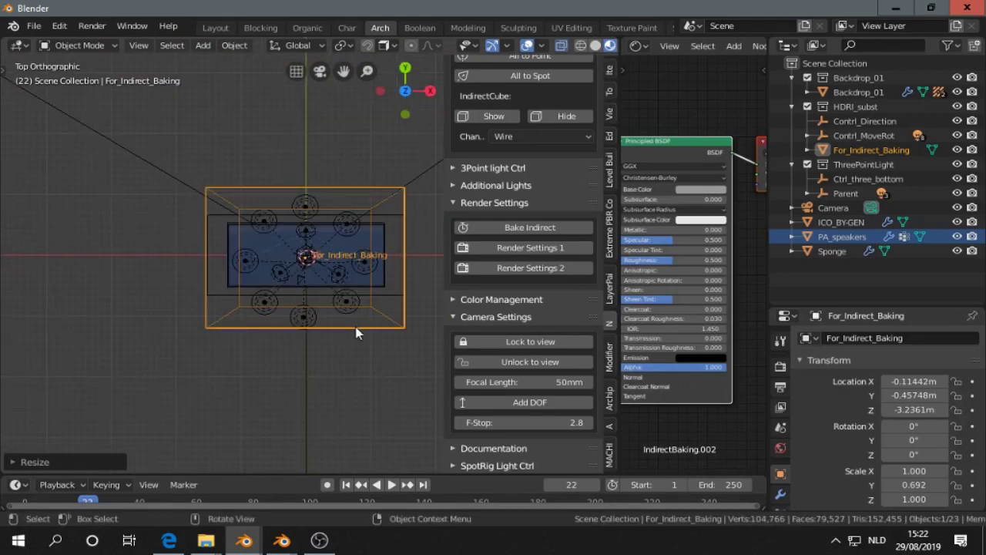
{"action": "key", "text": "s"}
{"action": "key", "text": "x"}
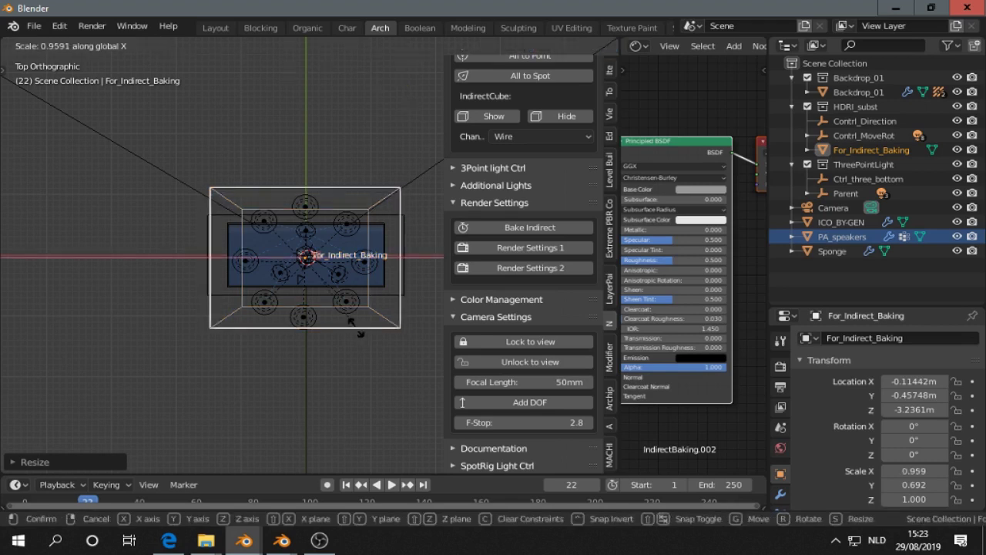
{"action": "left_click", "coordinate": [361, 332]}
{"action": "scroll", "coordinate": [363, 330], "scroll_direction": "up", "scroll_amount": 2}
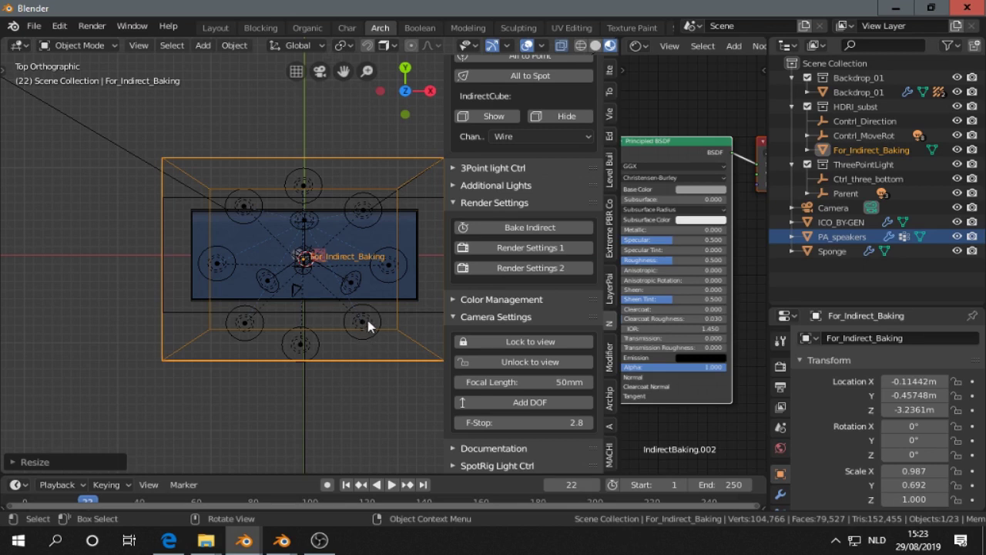
In right view, raise the box along Z and scale it vertically to 0.669.
{"action": "middle_click_drag", "start_coordinate": [375, 354], "coordinate": [242, 255]}
{"action": "key", "text": "KP_3"}
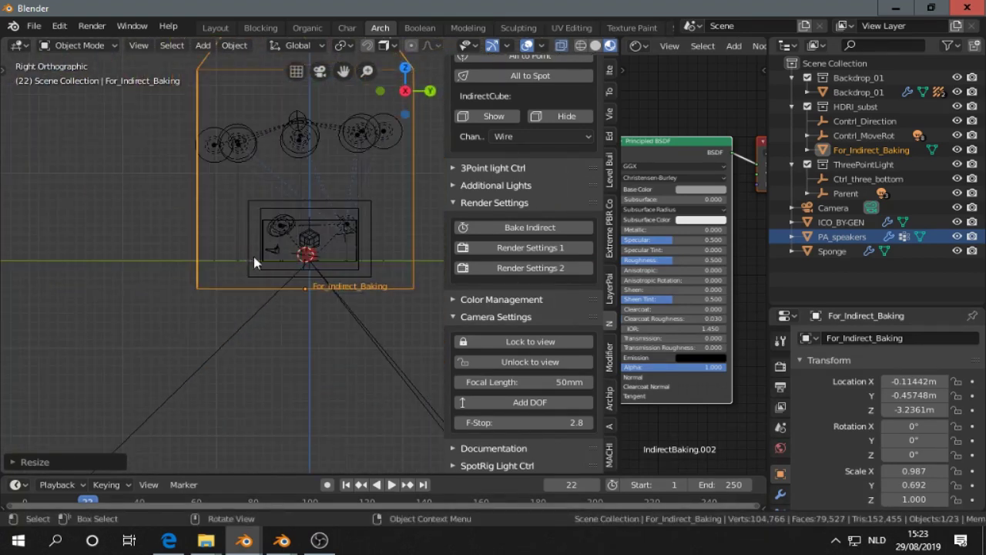
{"action": "key", "text": "g"}
{"action": "key", "text": "z"}
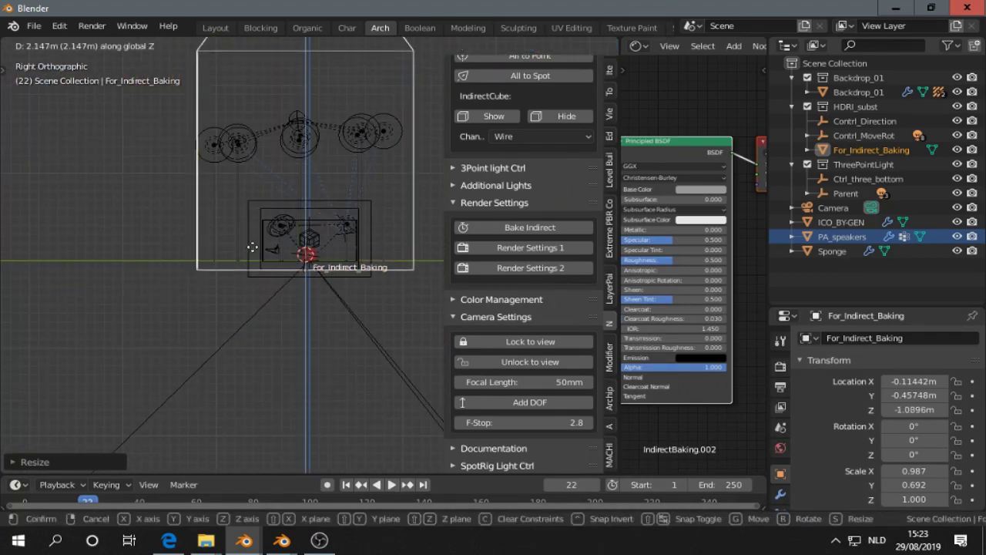
{"action": "left_click", "coordinate": [255, 242]}
{"action": "scroll", "coordinate": [277, 258], "scroll_direction": "down", "scroll_amount": 3}
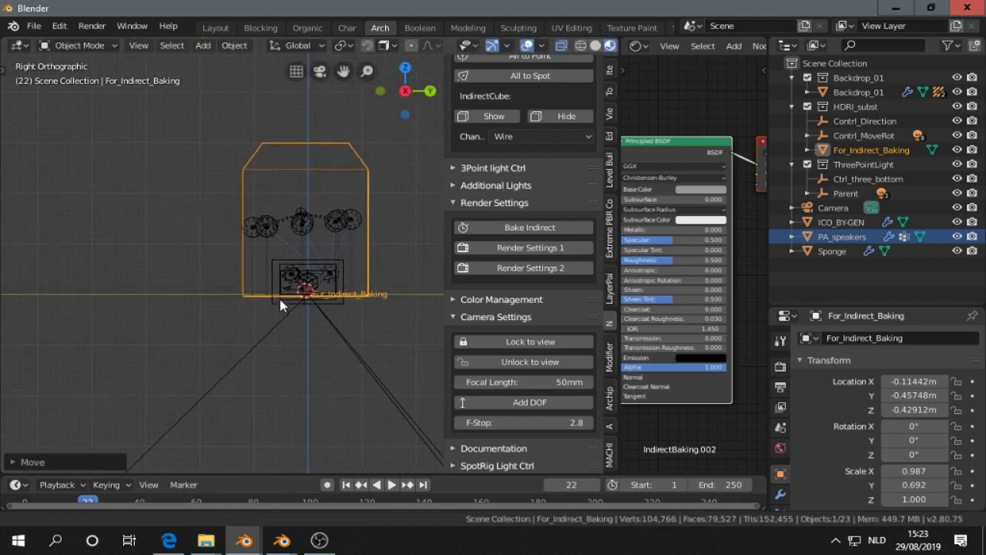
{"action": "key", "text": "s"}
{"action": "key", "text": "z"}
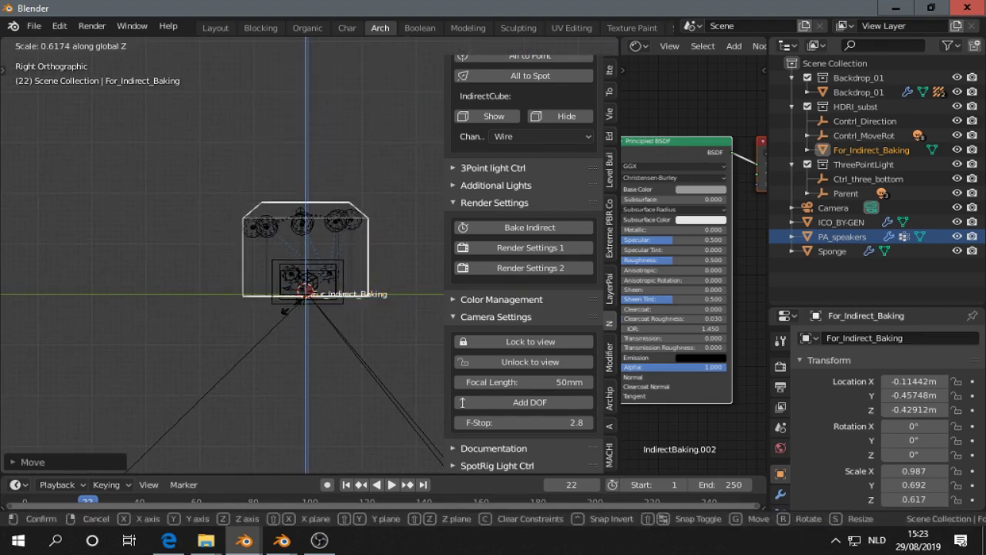
{"action": "key", "text": "Escape"}
{"action": "key", "text": "s"}
{"action": "key", "text": "z"}
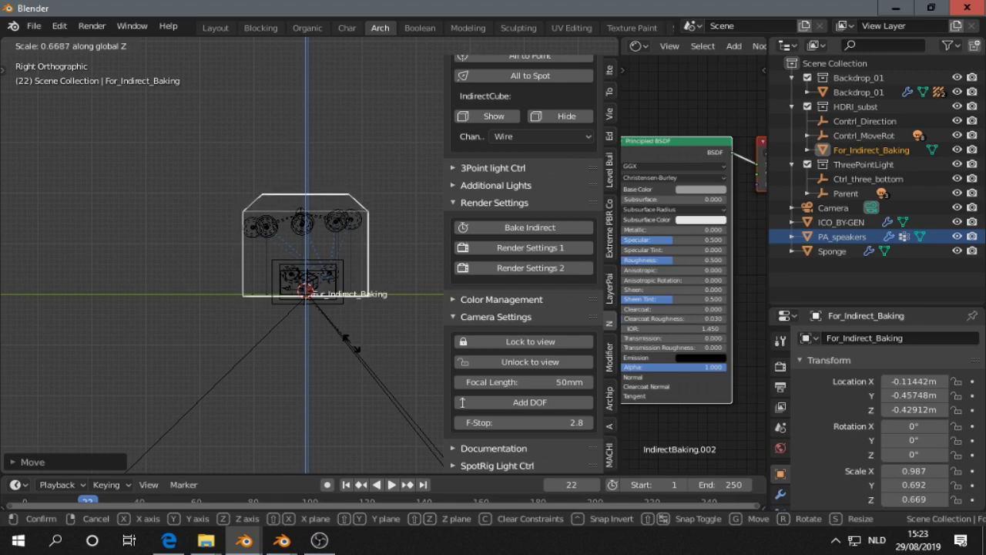
{"action": "left_click", "coordinate": [351, 344]}
In front view, narrow the box's X scale to 0.818.
{"action": "middle_click_drag", "start_coordinate": [350, 344], "coordinate": [283, 293]}
{"action": "key", "text": "s"}
{"action": "key", "text": "z"}
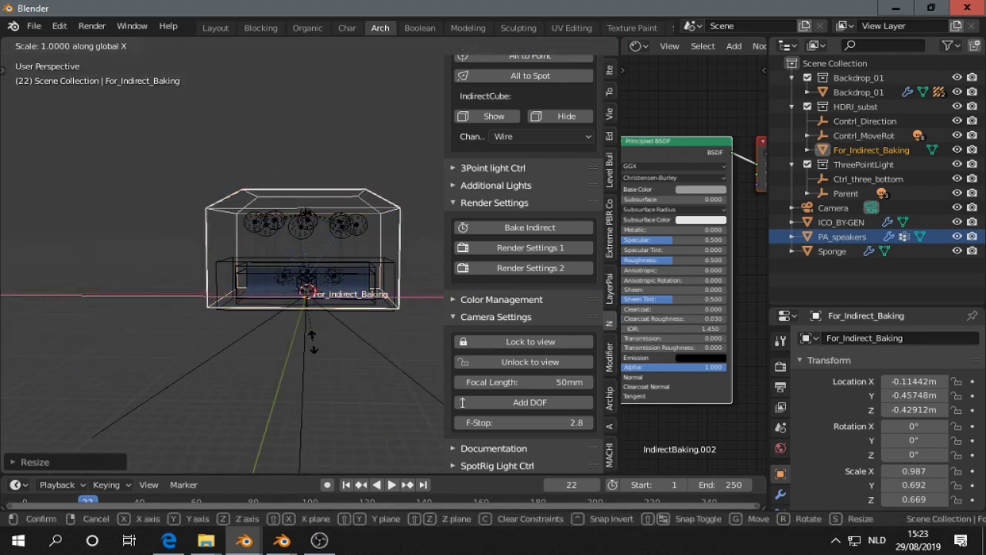
{"action": "key", "text": "Escape"}
{"action": "key", "text": "KP_3"}
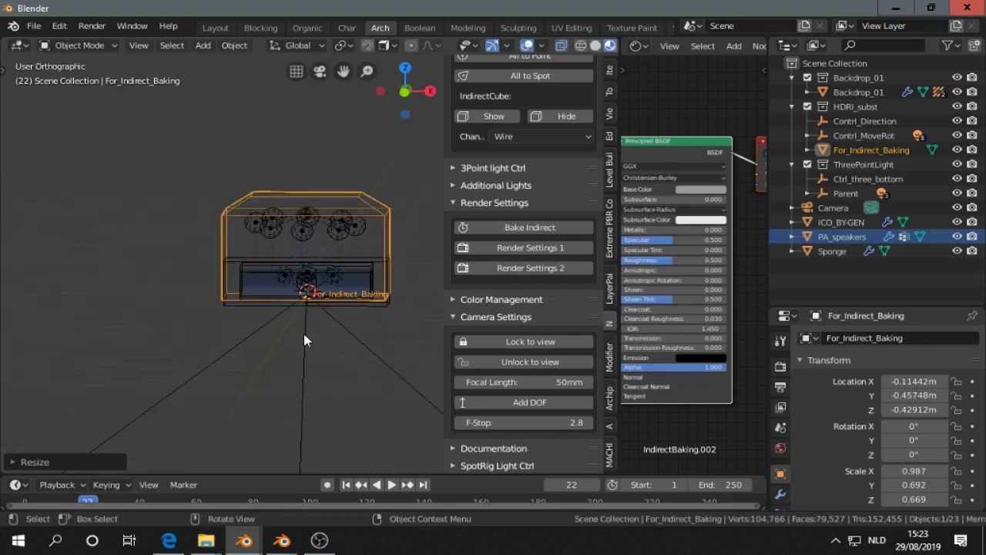
{"action": "key", "text": "KP_1"}
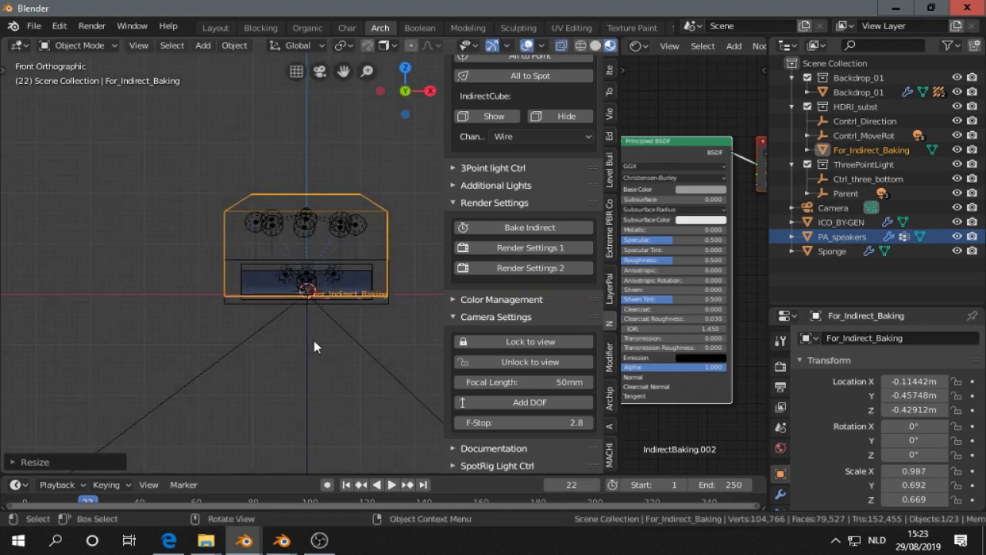
{"action": "key", "text": "s"}
{"action": "key", "text": "x"}
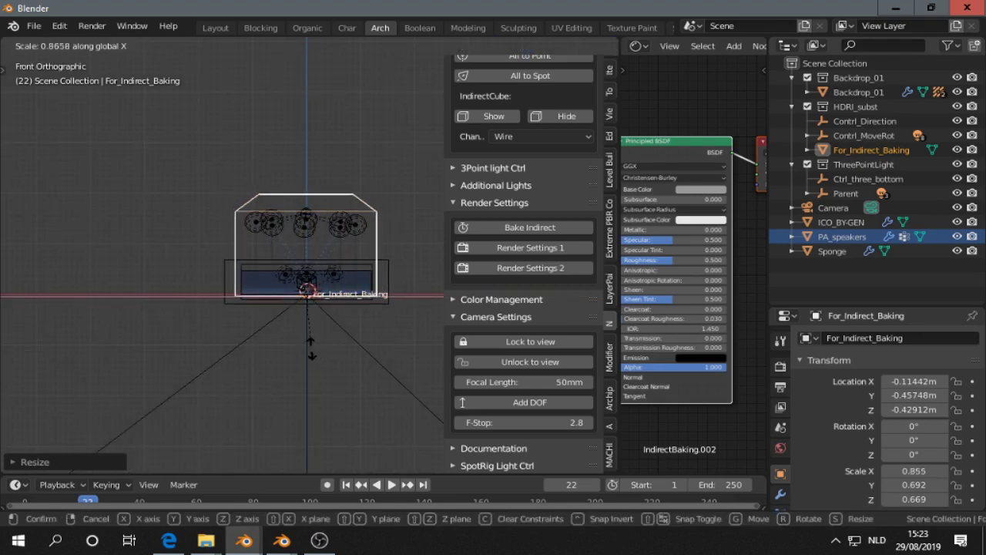
{"action": "left_click", "coordinate": [310, 352]}
{"action": "scroll", "coordinate": [309, 346], "scroll_direction": "up", "scroll_amount": 5}
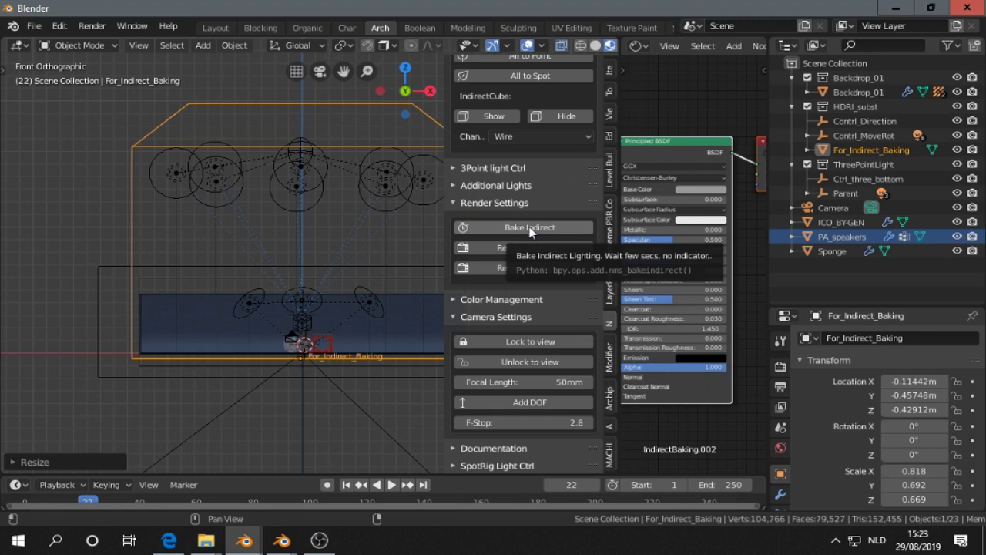
Toggle the area to Image Editor and back to 3D Viewport, then re-run Bake Indirect.
{"action": "left_click", "coordinate": [19, 45]}
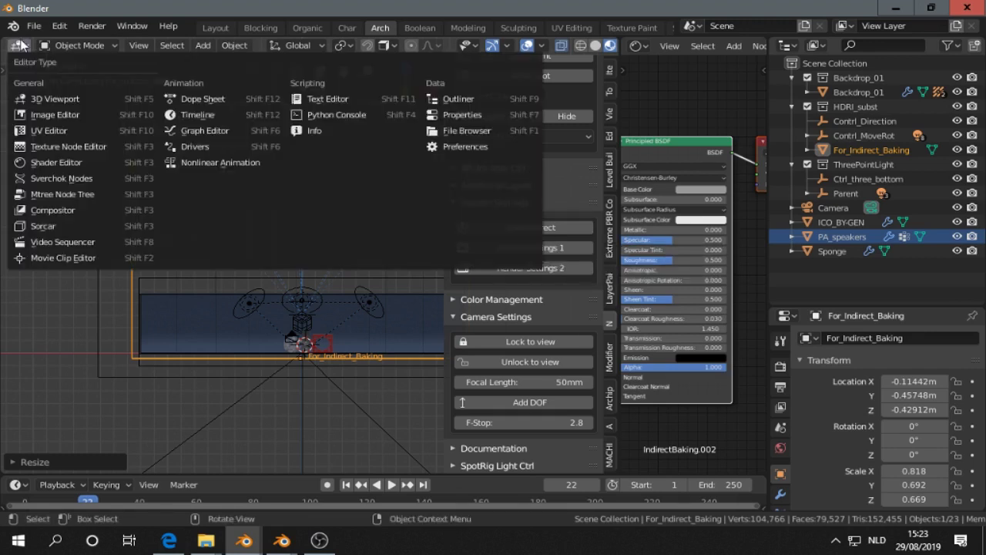
{"action": "left_click", "coordinate": [54, 114]}
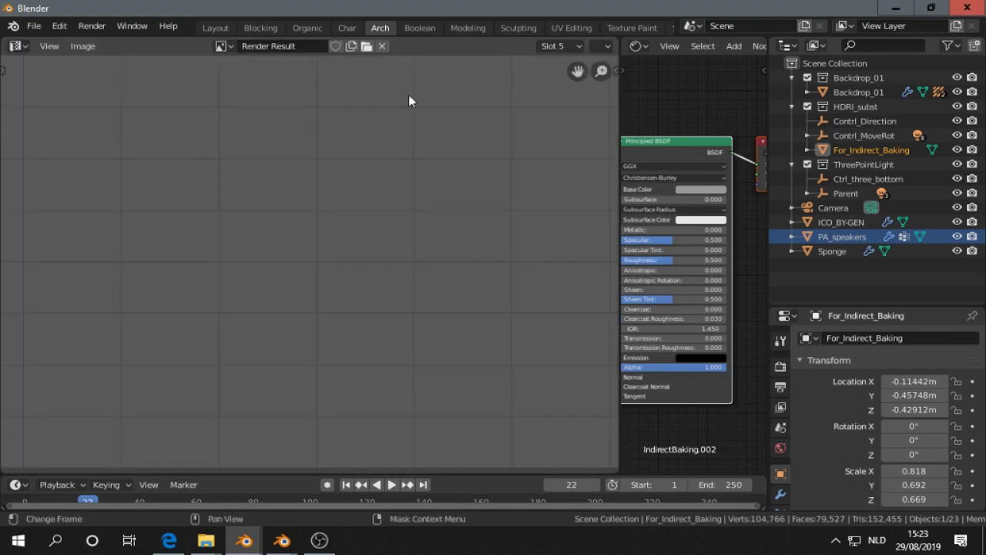
{"action": "left_click", "coordinate": [19, 46]}
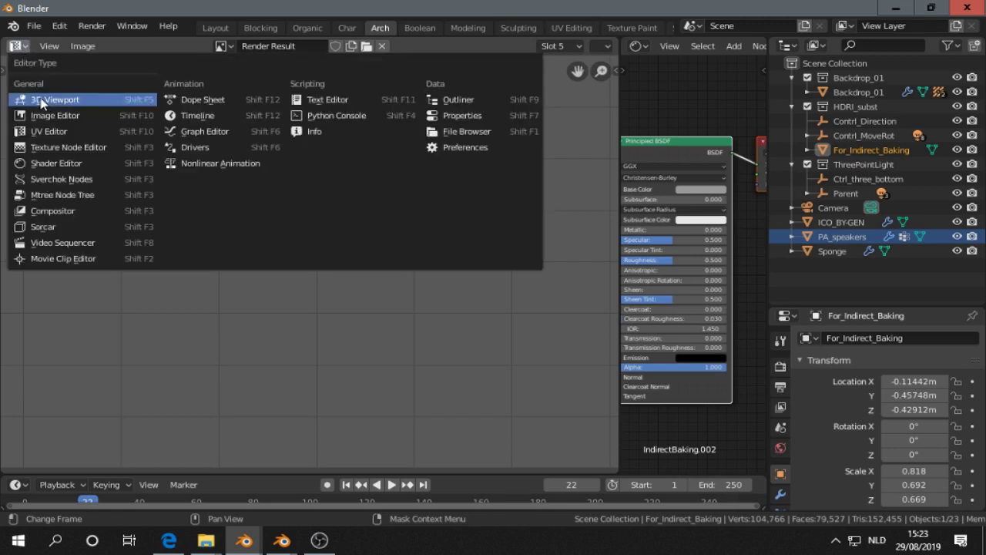
{"action": "left_click", "coordinate": [42, 104]}
{"action": "left_click", "coordinate": [495, 228]}
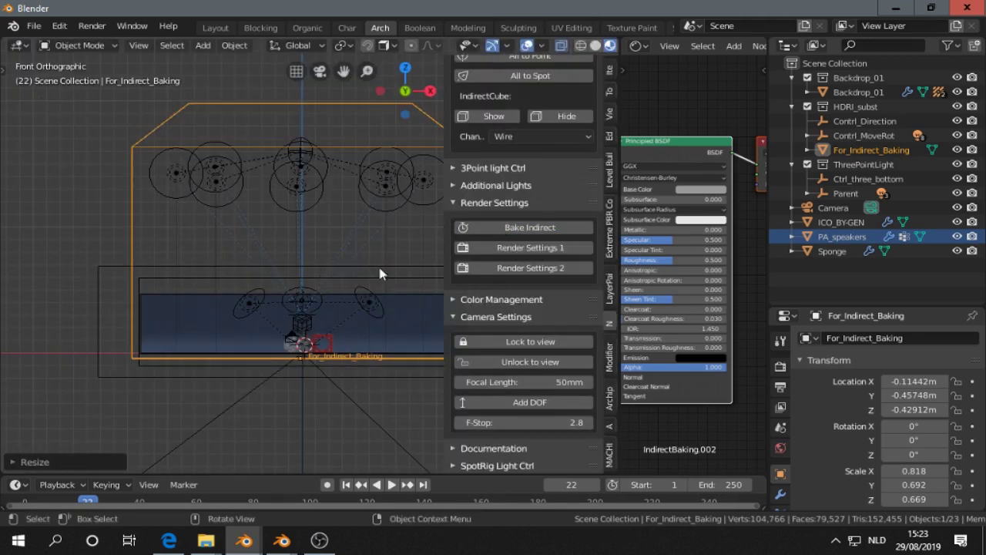
Render the current frame into Slot 5, then view the Slot 4 render zoomed in.
{"action": "left_click", "coordinate": [92, 25]}
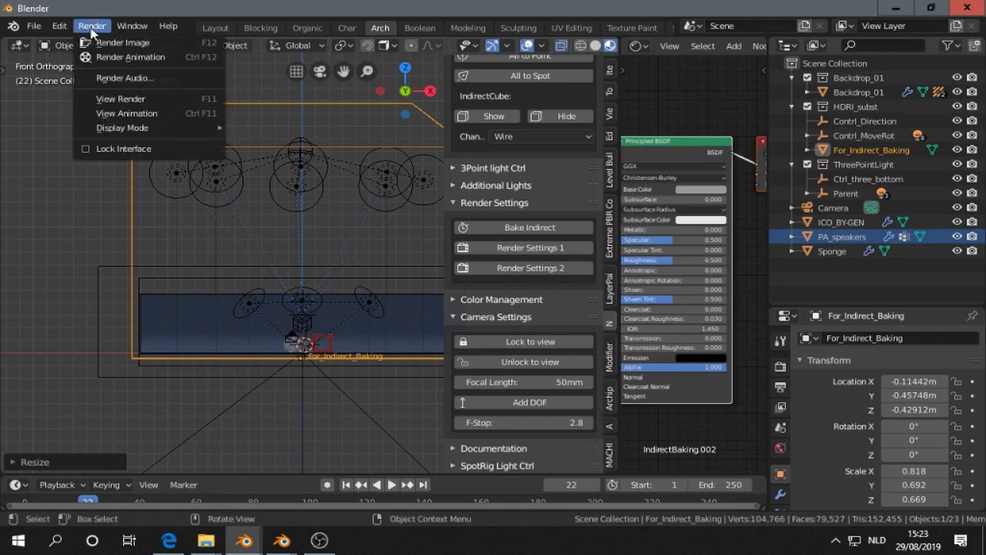
{"action": "left_click", "coordinate": [94, 42]}
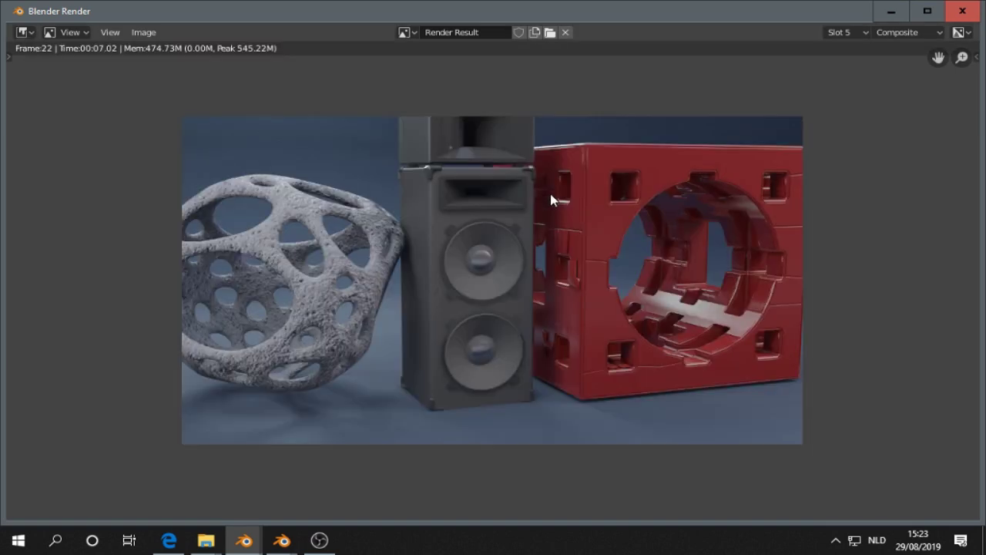
{"action": "left_click", "coordinate": [834, 32]}
{"action": "left_click", "coordinate": [843, 132]}
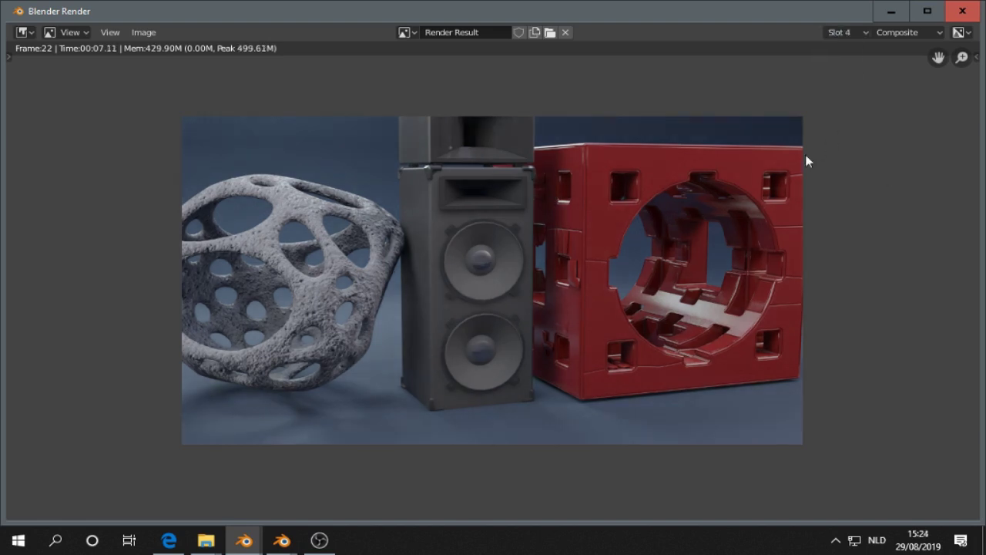
{"action": "scroll", "coordinate": [716, 221], "scroll_direction": "up", "scroll_amount": 2}
{"action": "middle_click_drag", "start_coordinate": [716, 221], "coordinate": [647, 226]}
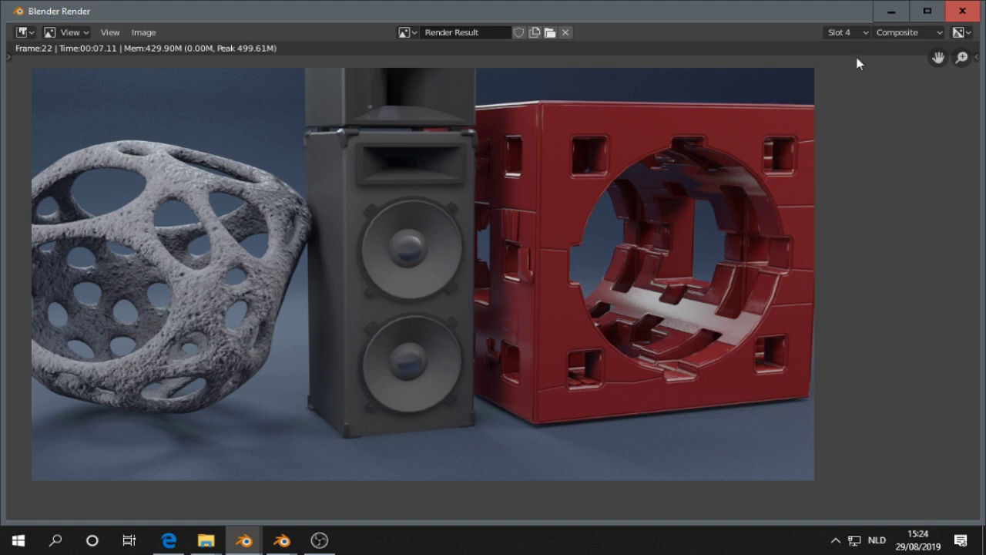
Show the Slot 5 render and zoom in on the red cube.
{"action": "left_click", "coordinate": [845, 32]}
{"action": "left_click", "coordinate": [844, 114]}
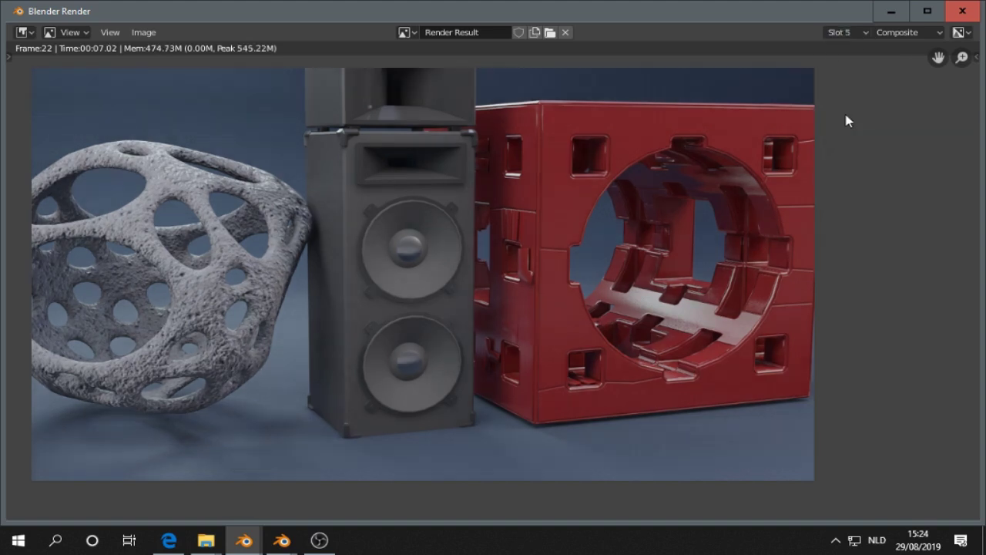
{"action": "scroll", "coordinate": [729, 181], "scroll_direction": "up", "scroll_amount": 1}
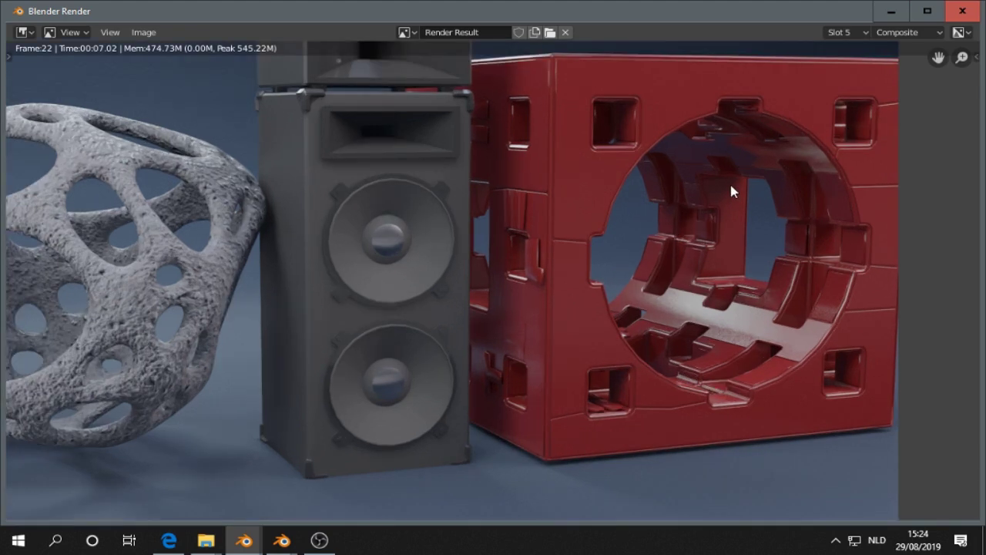
{"action": "middle_click_drag", "start_coordinate": [729, 181], "coordinate": [581, 213]}
{"action": "scroll", "coordinate": [584, 206], "scroll_direction": "up", "scroll_amount": 1}
{"action": "scroll", "coordinate": [646, 173], "scroll_direction": "up", "scroll_amount": 1}
{"action": "scroll", "coordinate": [732, 119], "scroll_direction": "down", "scroll_amount": 1}
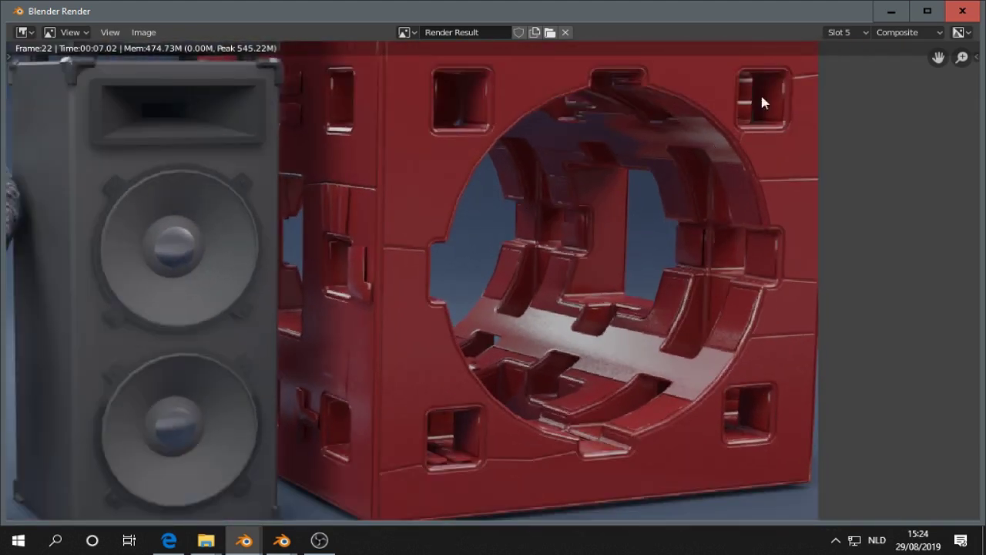
Flip between Slot 4 and Slot 5 once more, then close the render window.
{"action": "left_click", "coordinate": [845, 33]}
{"action": "left_click", "coordinate": [840, 123]}
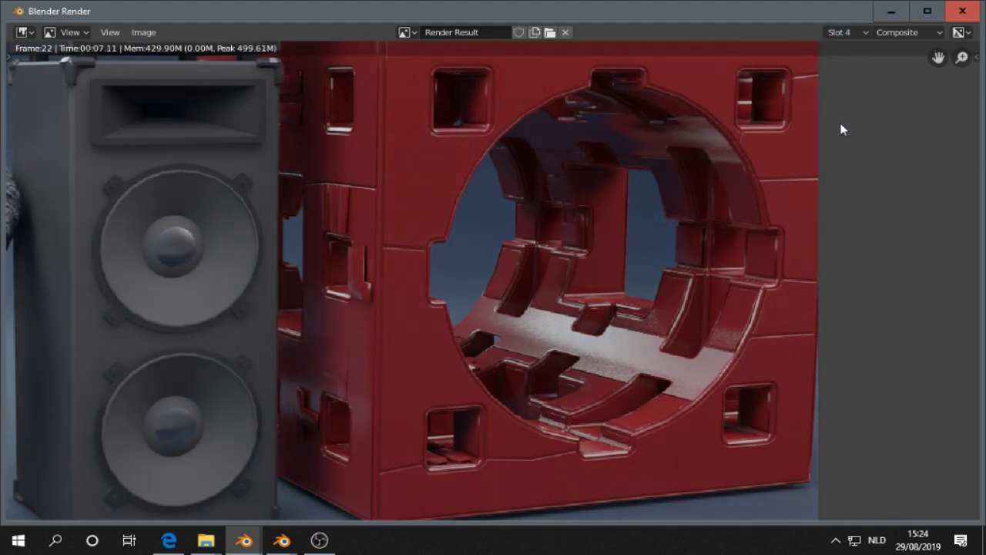
{"action": "scroll", "coordinate": [549, 193], "scroll_direction": "down", "scroll_amount": 3}
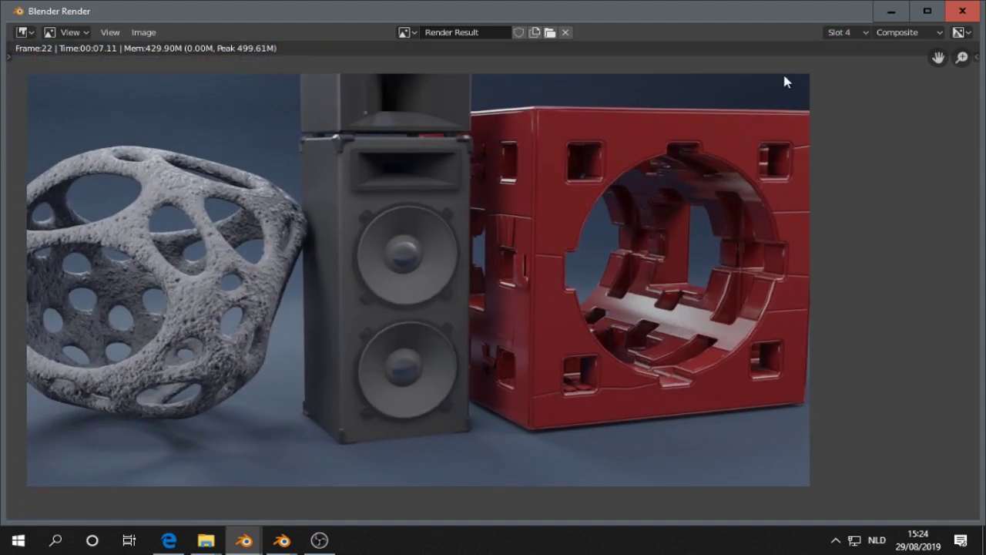
{"action": "left_click", "coordinate": [834, 35]}
{"action": "left_click", "coordinate": [847, 111]}
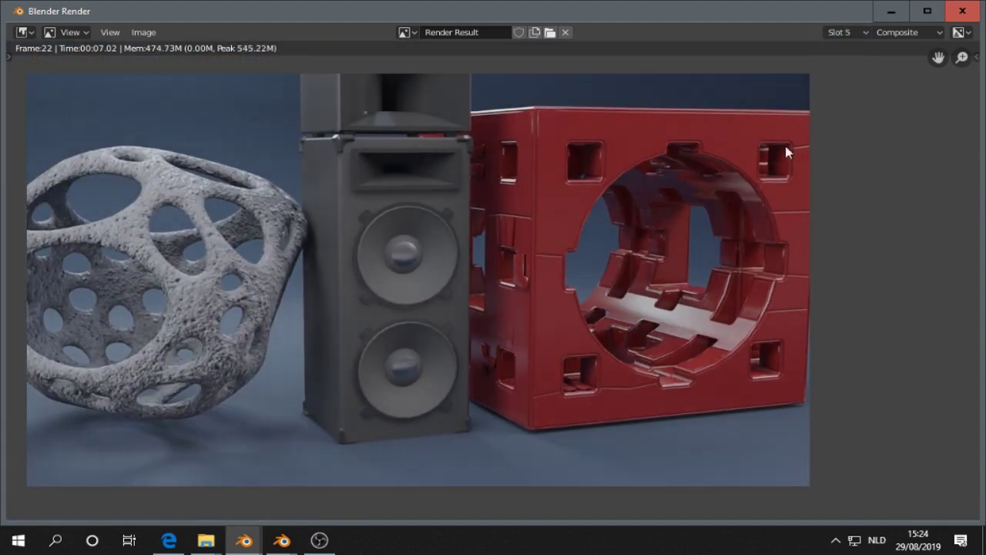
{"action": "scroll", "coordinate": [746, 156], "scroll_direction": "down", "scroll_amount": 1}
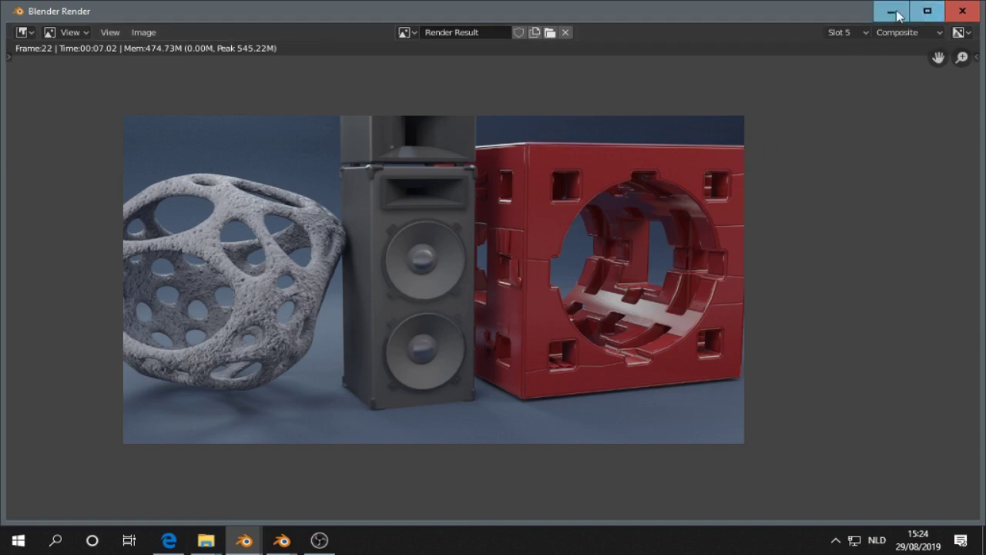
{"action": "left_click", "coordinate": [961, 12]}
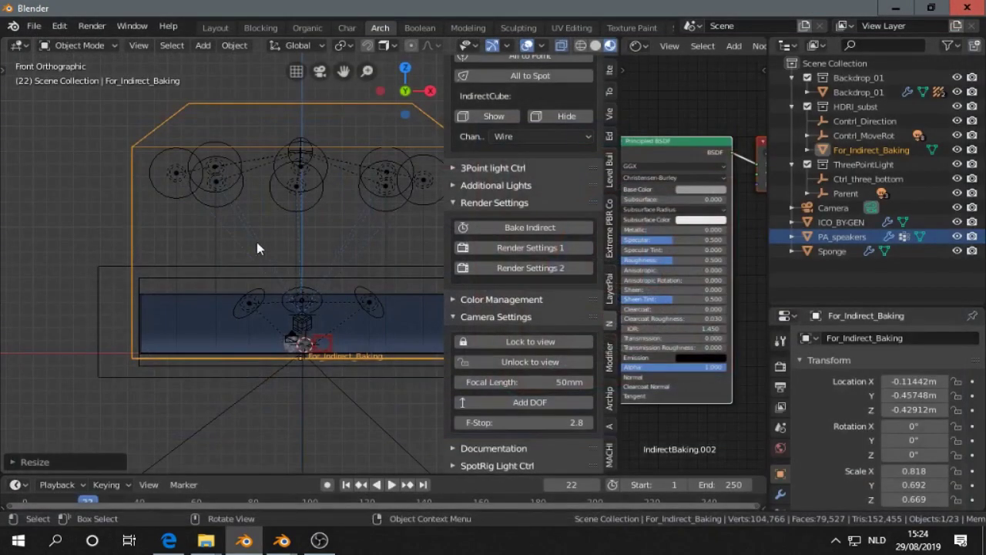
Change the IndirectCube display from Wire to Textured in the sidebar.
{"action": "middle_click_drag", "start_coordinate": [257, 246], "coordinate": [278, 256]}
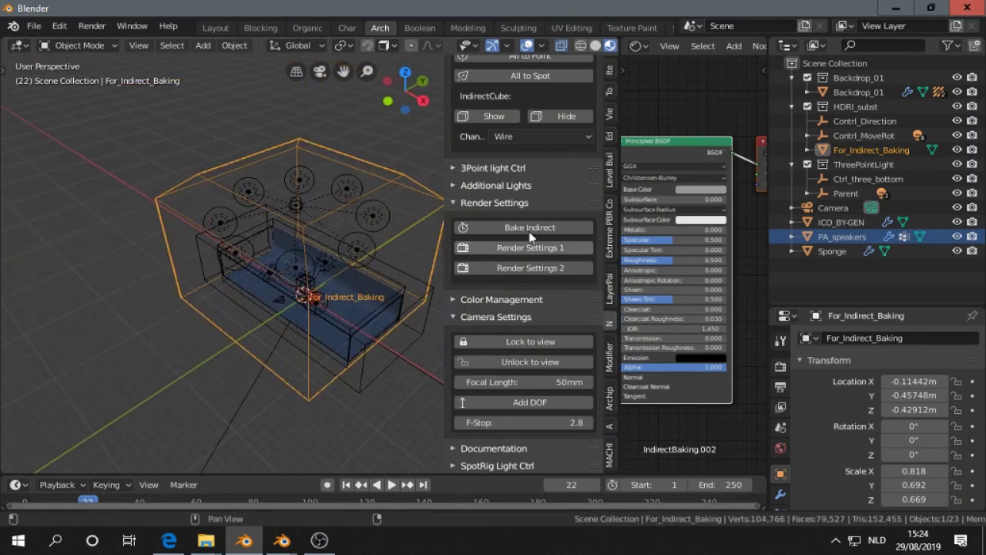
{"action": "scroll", "coordinate": [524, 216], "scroll_direction": "up", "scroll_amount": 5}
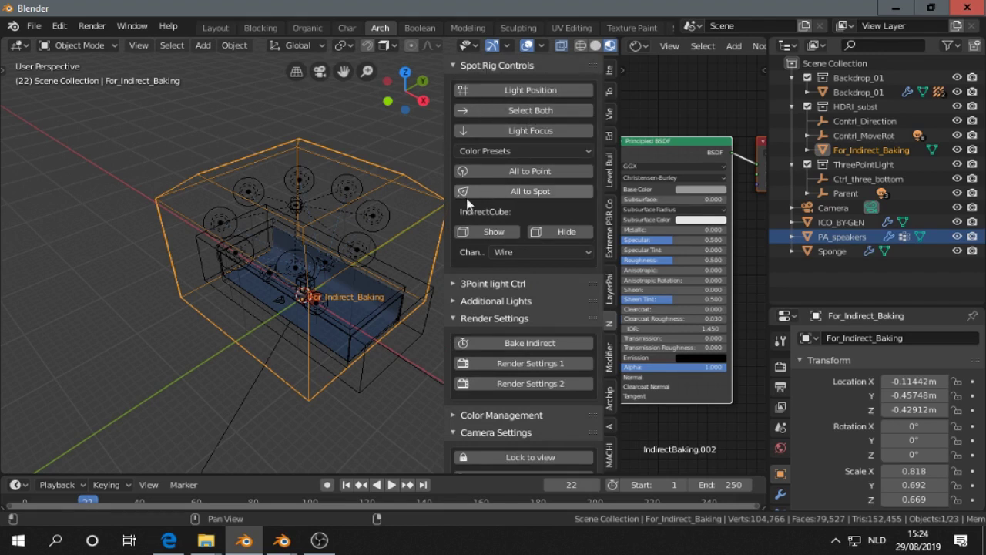
{"action": "left_click", "coordinate": [538, 251]}
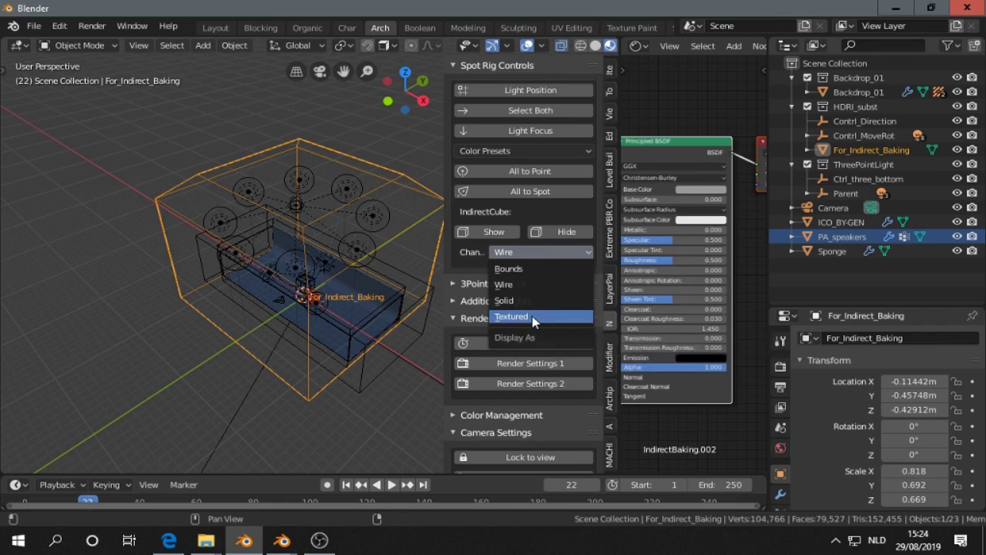
{"action": "left_click", "coordinate": [531, 317]}
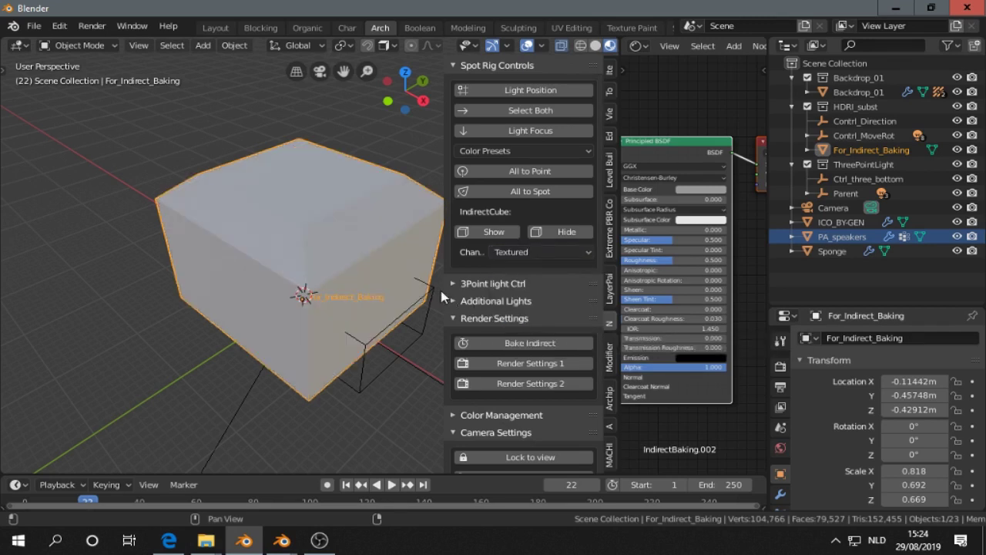
{"action": "scroll", "coordinate": [372, 262], "scroll_direction": "up", "scroll_amount": 2}
{"action": "scroll", "coordinate": [369, 260], "scroll_direction": "up", "scroll_amount": 2}
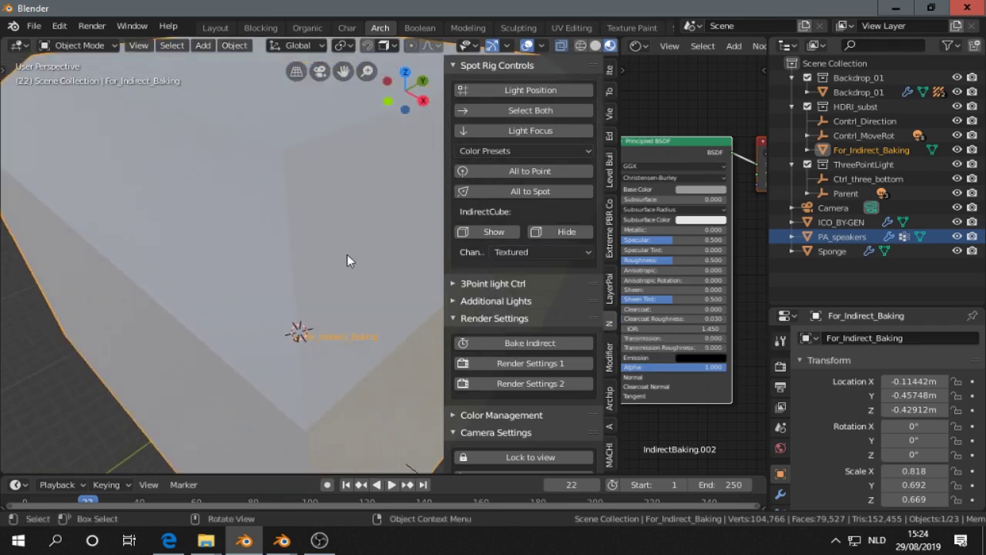
{"action": "scroll", "coordinate": [346, 259], "scroll_direction": "down", "scroll_amount": 5}
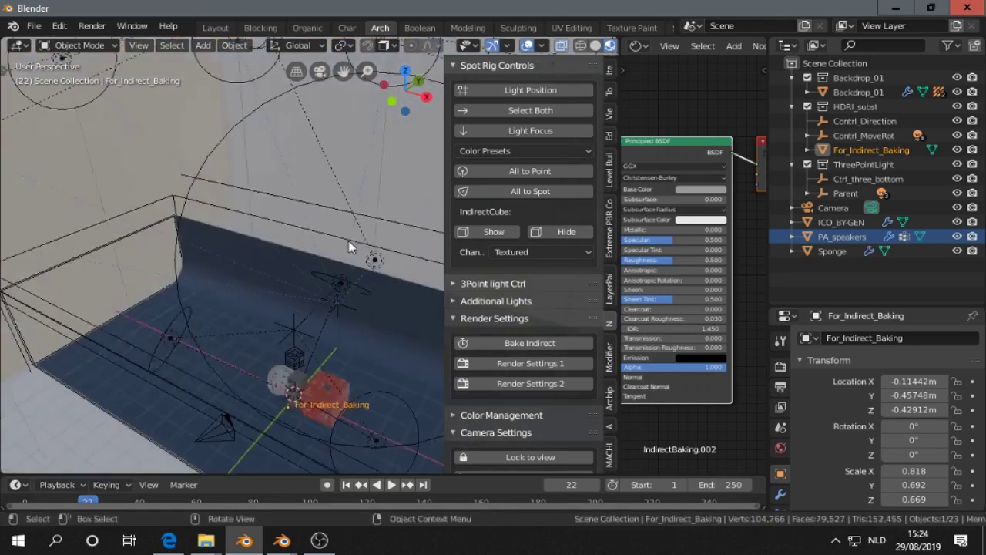
Frame and orbit around the textured For_Indirect_Baking volume to inspect it inside the backdrop.
{"action": "middle_click_drag", "start_coordinate": [349, 247], "coordinate": [284, 168]}
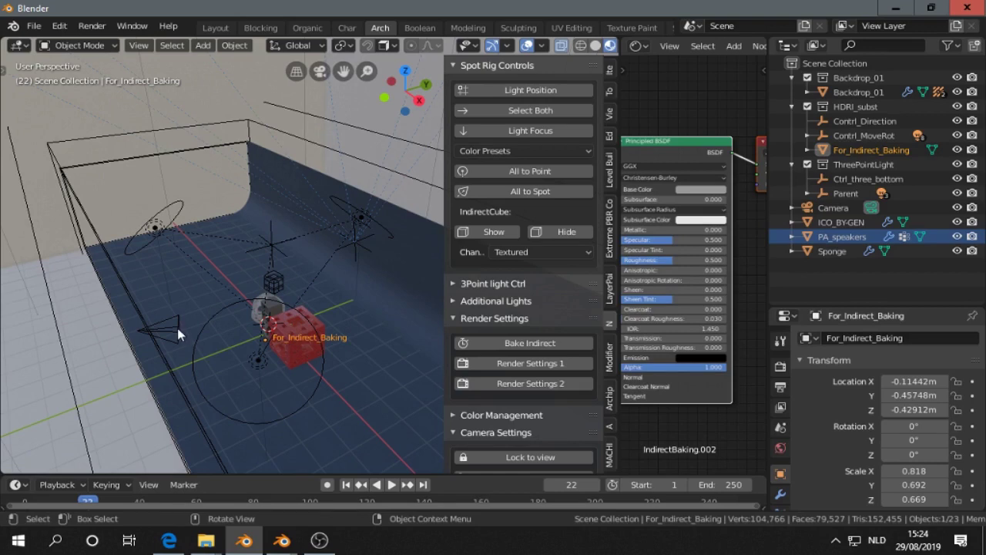
{"action": "key", "text": "KP_Decimal"}
{"action": "middle_click_drag", "start_coordinate": [180, 325], "coordinate": [189, 320]}
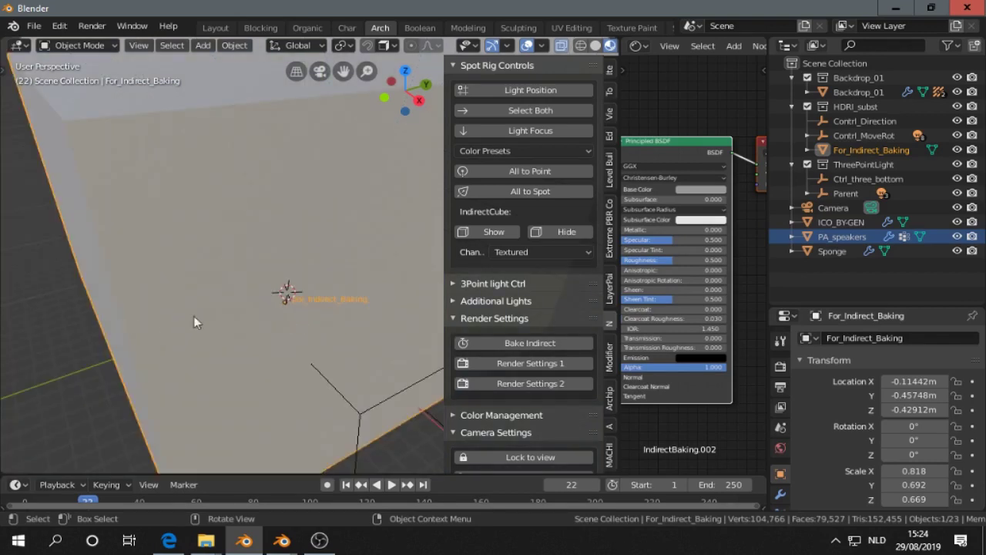
{"action": "scroll", "coordinate": [289, 309], "scroll_direction": "down", "scroll_amount": 2}
{"action": "scroll", "coordinate": [289, 310], "scroll_direction": "down", "scroll_amount": 5}
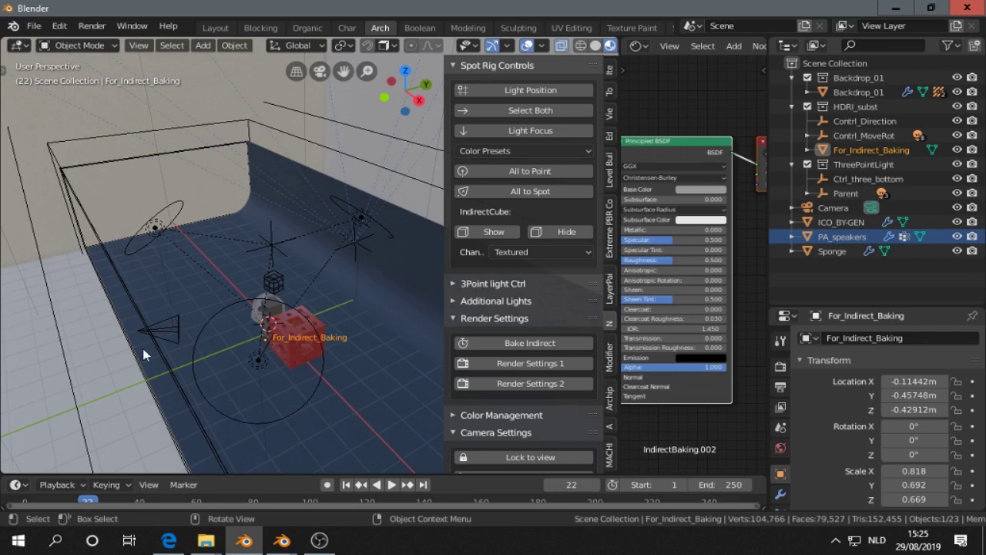
{"action": "key", "text": "KP_Decimal"}
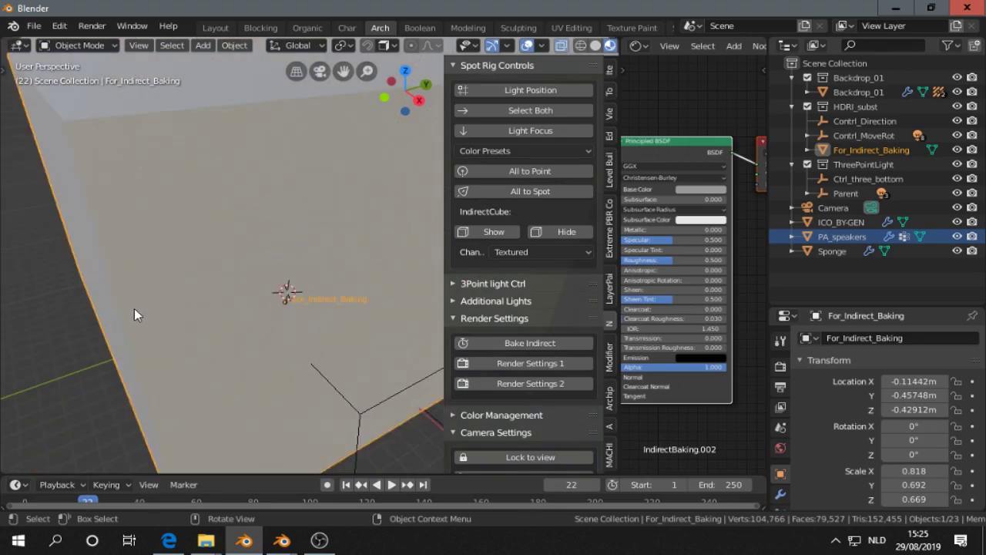
{"action": "middle_click_drag", "start_coordinate": [134, 309], "coordinate": [205, 299]}
{"action": "scroll", "coordinate": [178, 302], "scroll_direction": "down", "scroll_amount": 5}
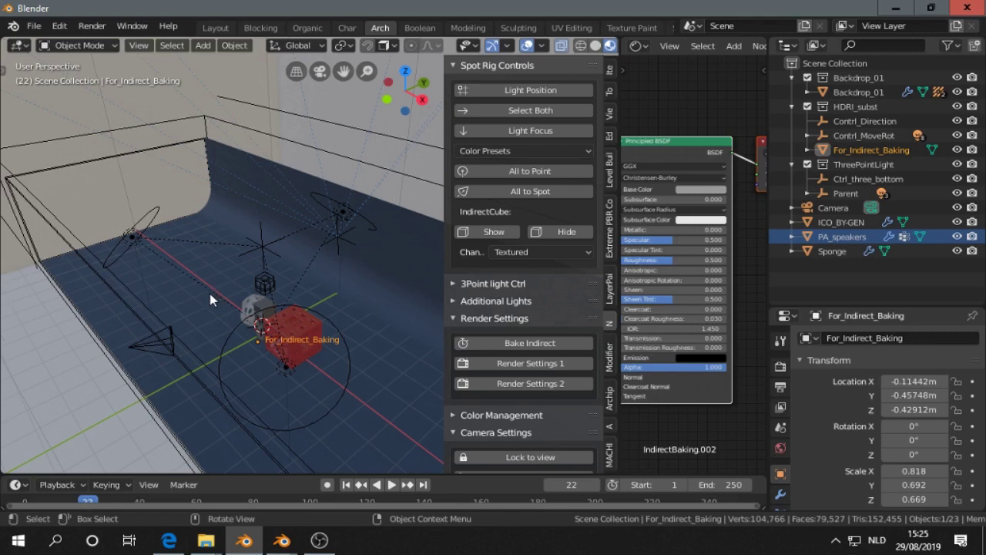
{"action": "key", "text": "KP_Divide"}
{"action": "key", "text": "KP_Divide"}
{"action": "scroll", "coordinate": [781, 472], "scroll_direction": "down", "scroll_amount": 5}
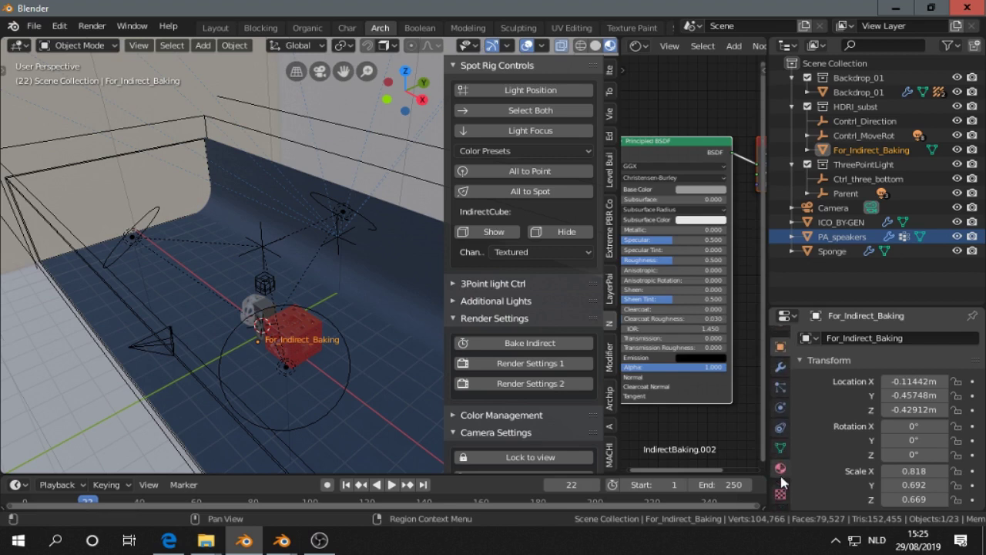
Set the baking cube material's Base Color to blue (HSV 0.552, 0.620, 0.687) and re-bake indirect lighting.
{"action": "left_click", "coordinate": [780, 470]}
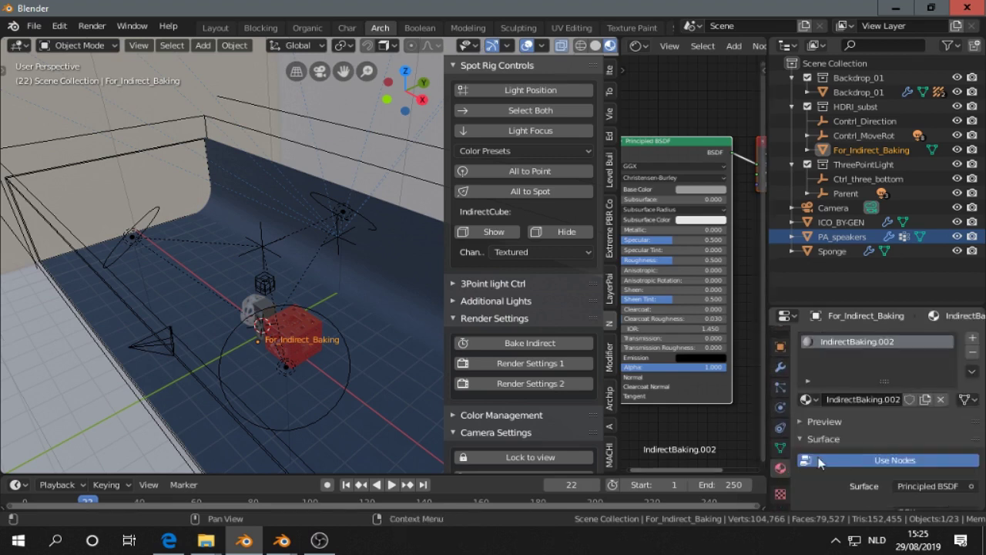
{"action": "scroll", "coordinate": [889, 410], "scroll_direction": "down", "scroll_amount": 4}
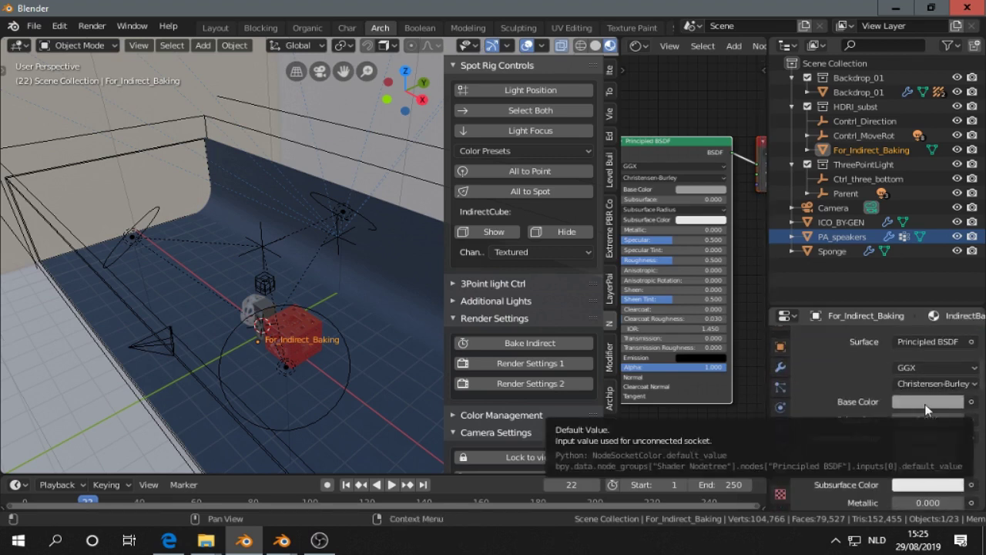
{"action": "left_click", "coordinate": [928, 401]}
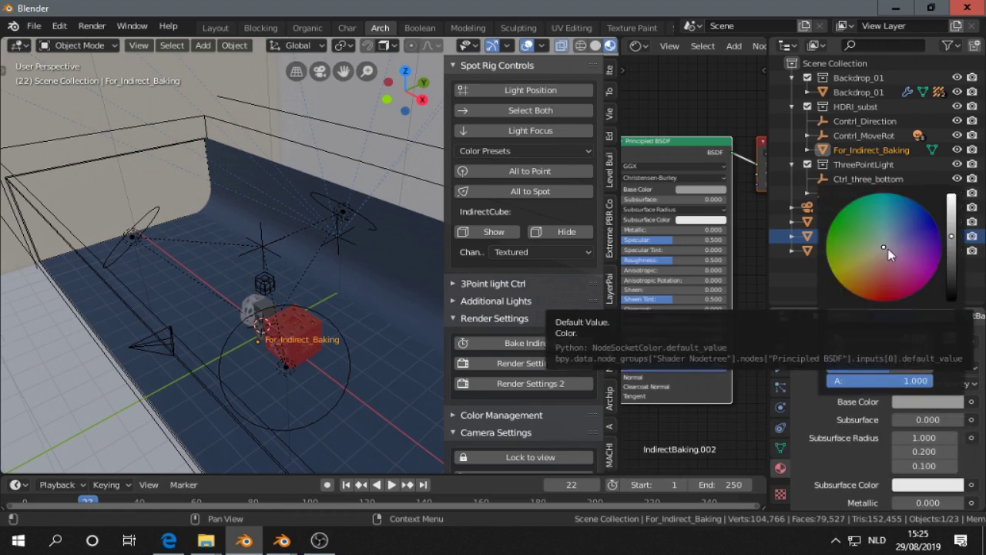
{"action": "left_click_drag", "start_coordinate": [886, 248], "coordinate": [895, 215]}
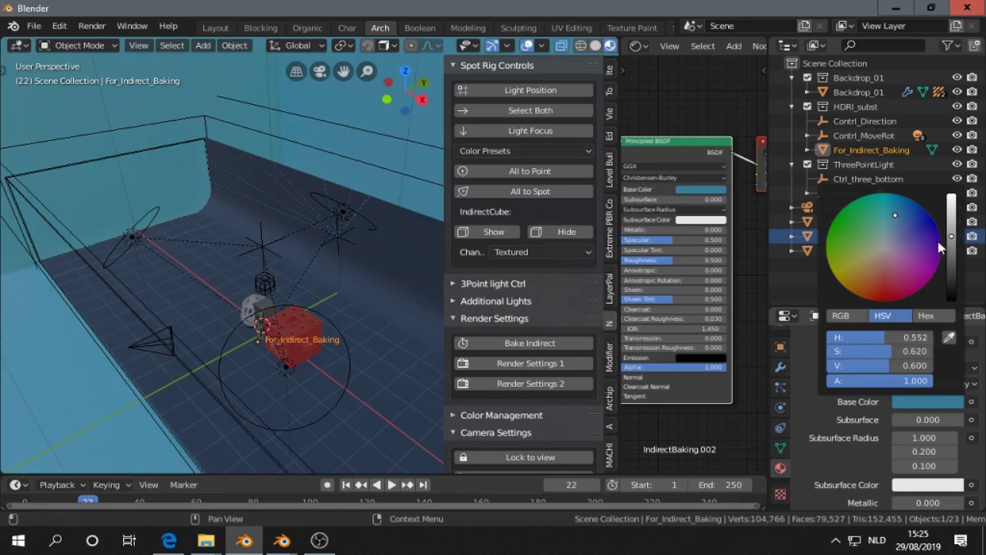
{"action": "left_click_drag", "start_coordinate": [951, 236], "coordinate": [952, 223]}
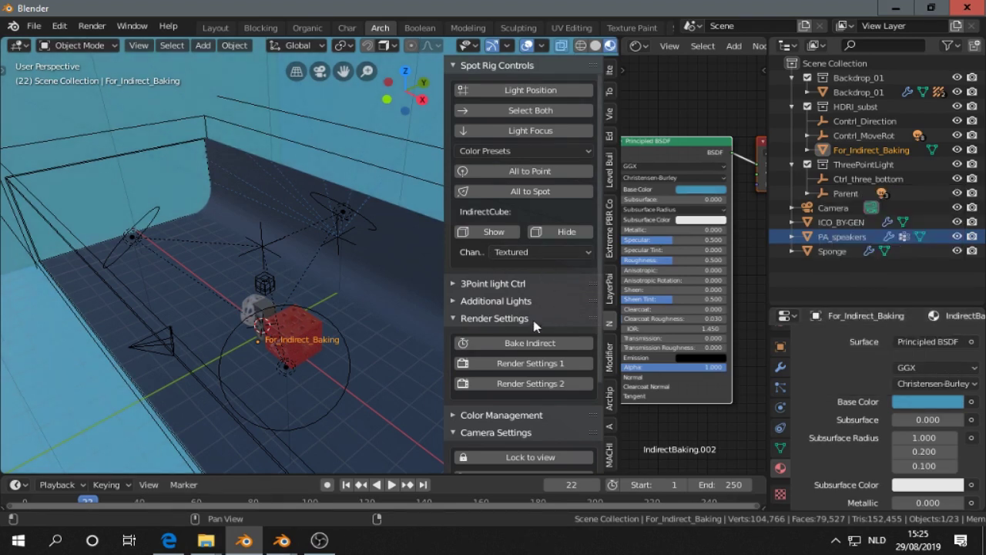
{"action": "left_click", "coordinate": [531, 343]}
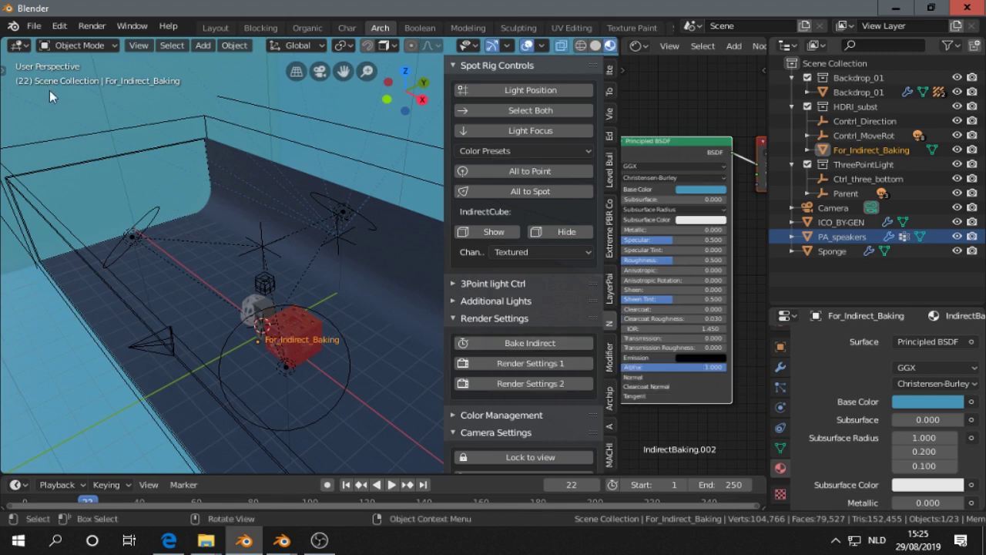
Switch the area to the Image Editor, select empty Slot 6 and render the current frame.
{"action": "left_click", "coordinate": [17, 45]}
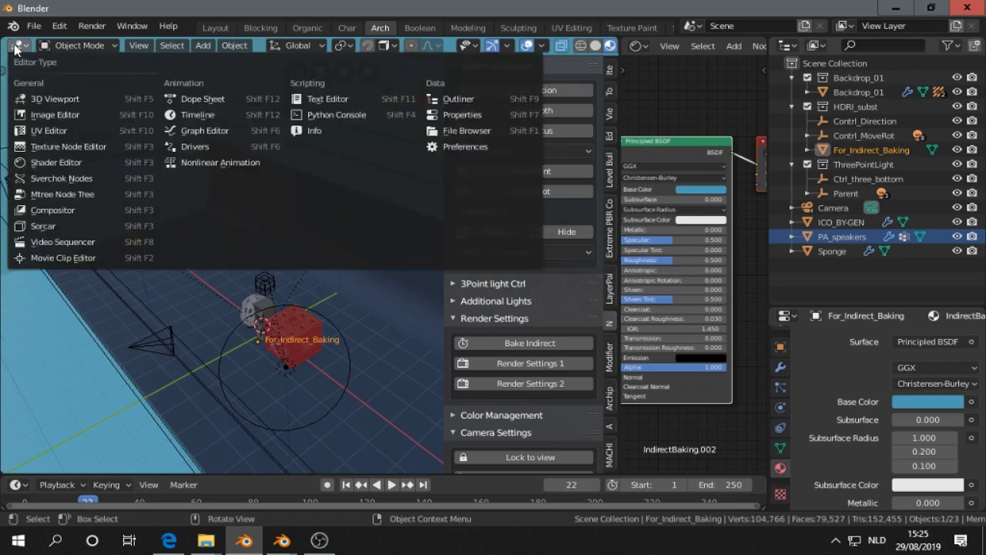
{"action": "left_click", "coordinate": [47, 115]}
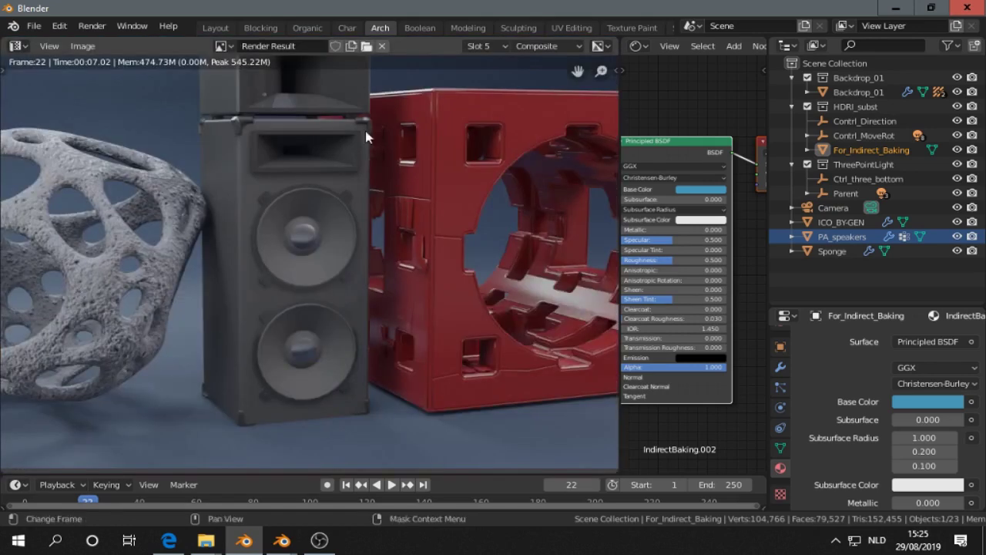
{"action": "left_click", "coordinate": [497, 47]}
{"action": "left_click", "coordinate": [502, 111]}
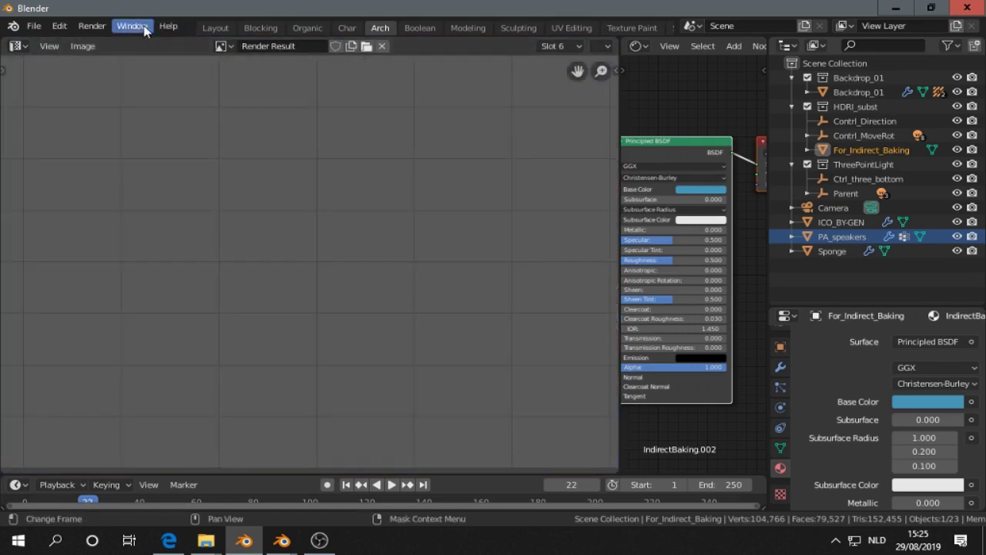
{"action": "left_click", "coordinate": [93, 28]}
{"action": "left_click", "coordinate": [93, 42]}
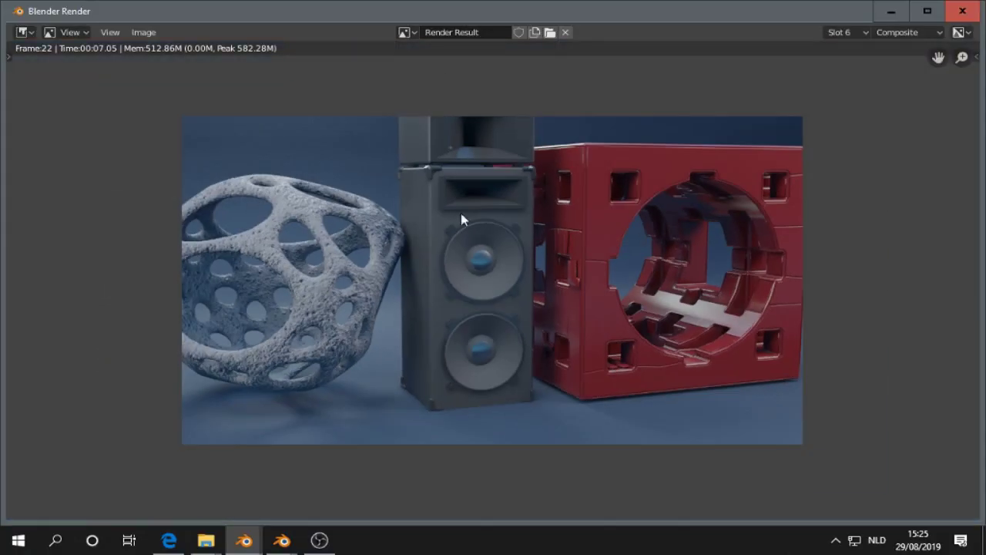
{"action": "scroll", "coordinate": [721, 208], "scroll_direction": "up", "scroll_amount": 1}
{"action": "left_click", "coordinate": [844, 32]}
{"action": "left_click", "coordinate": [847, 130]}
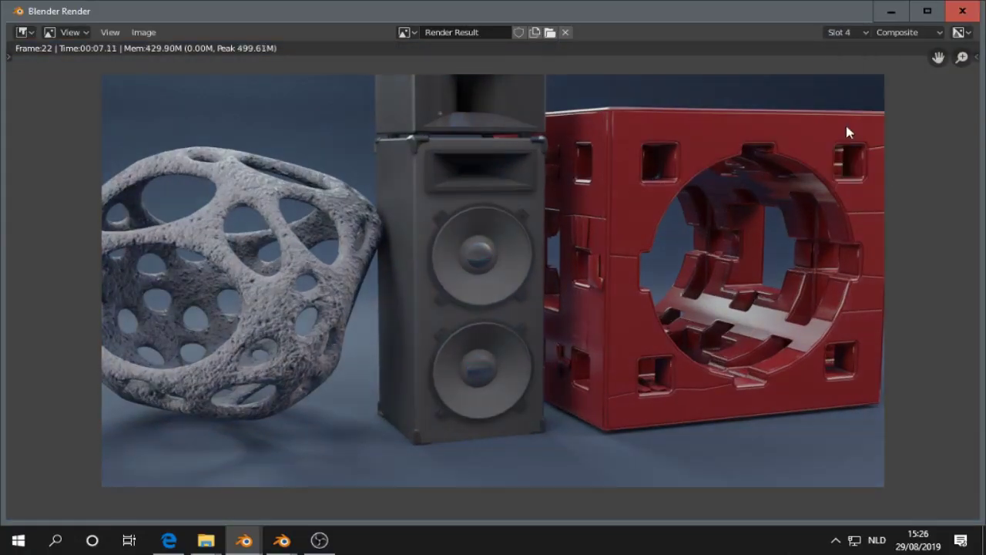
{"action": "left_click", "coordinate": [844, 32]}
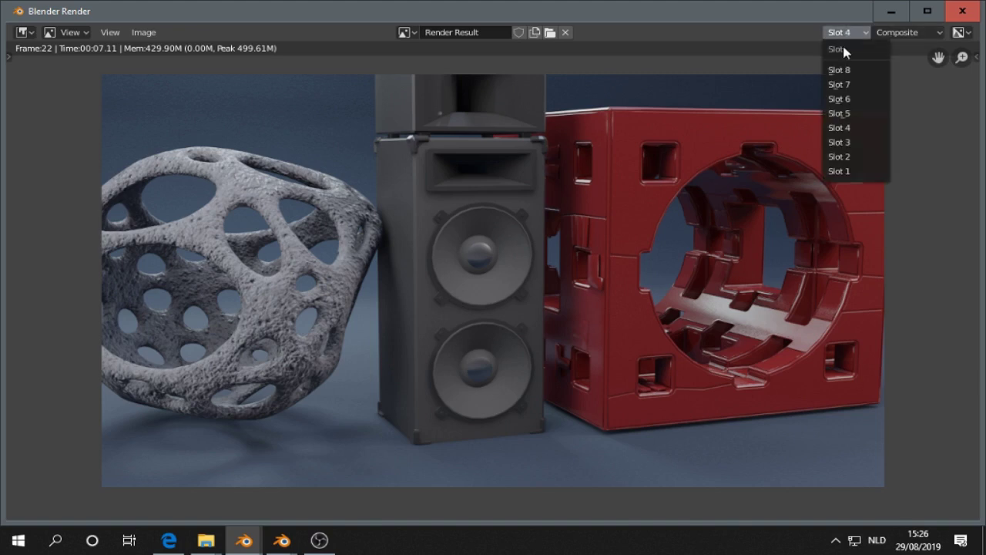
{"action": "left_click", "coordinate": [847, 114]}
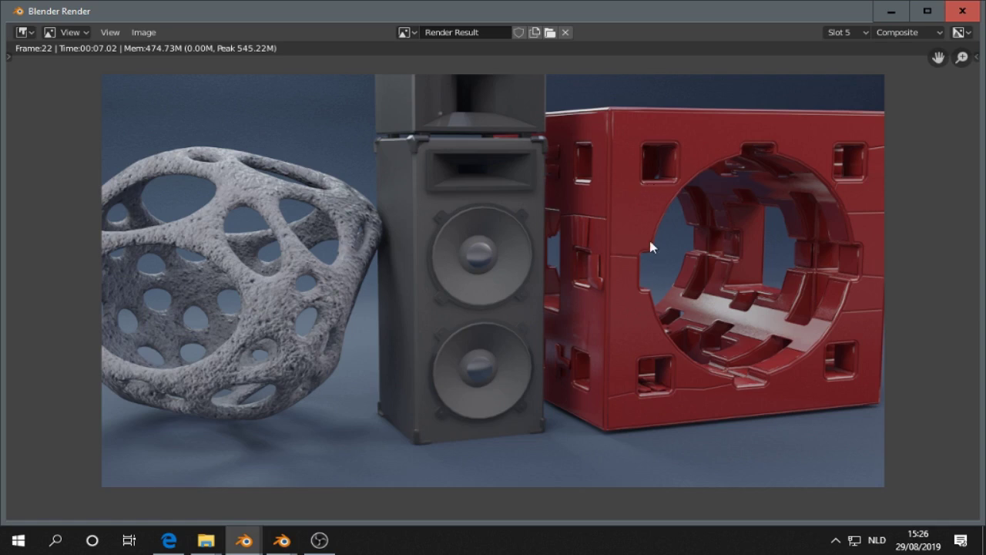
{"action": "left_click", "coordinate": [840, 33]}
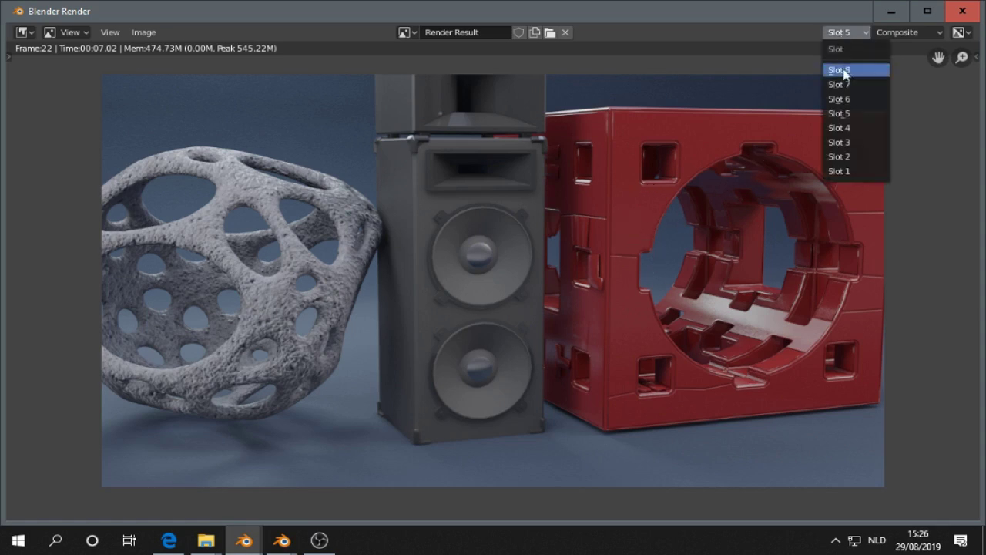
{"action": "left_click", "coordinate": [849, 102]}
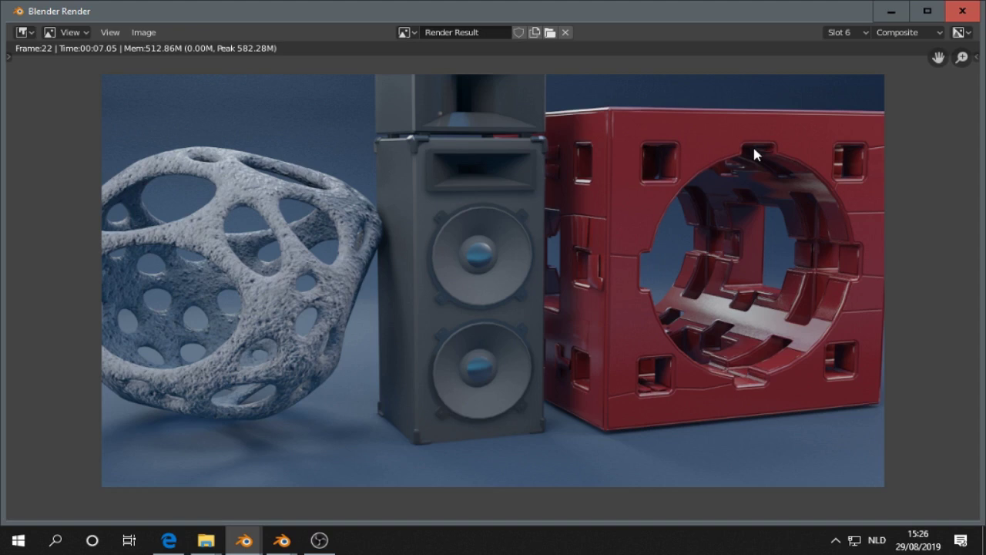
{"action": "scroll", "coordinate": [747, 146], "scroll_direction": "up", "scroll_amount": 2}
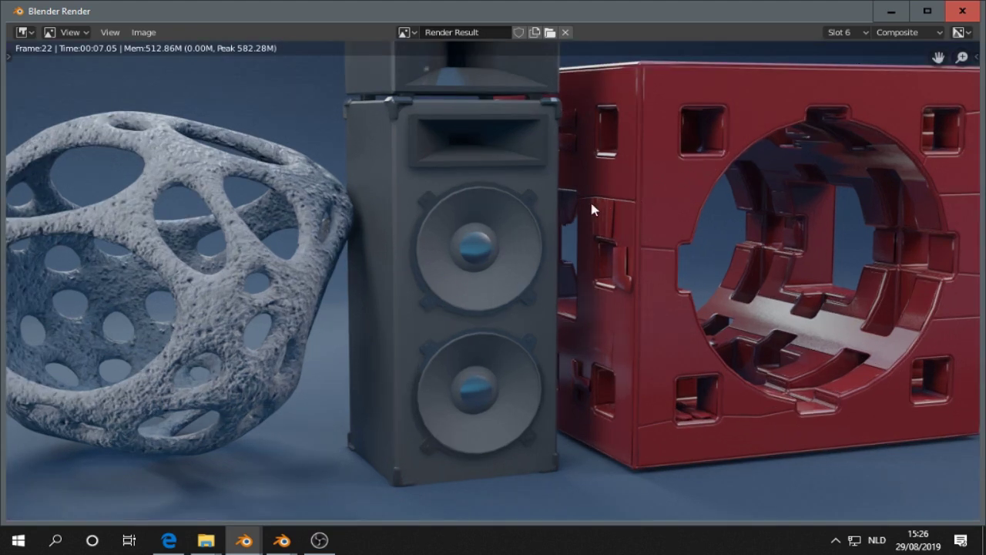
{"action": "scroll", "coordinate": [640, 208], "scroll_direction": "up", "scroll_amount": 3}
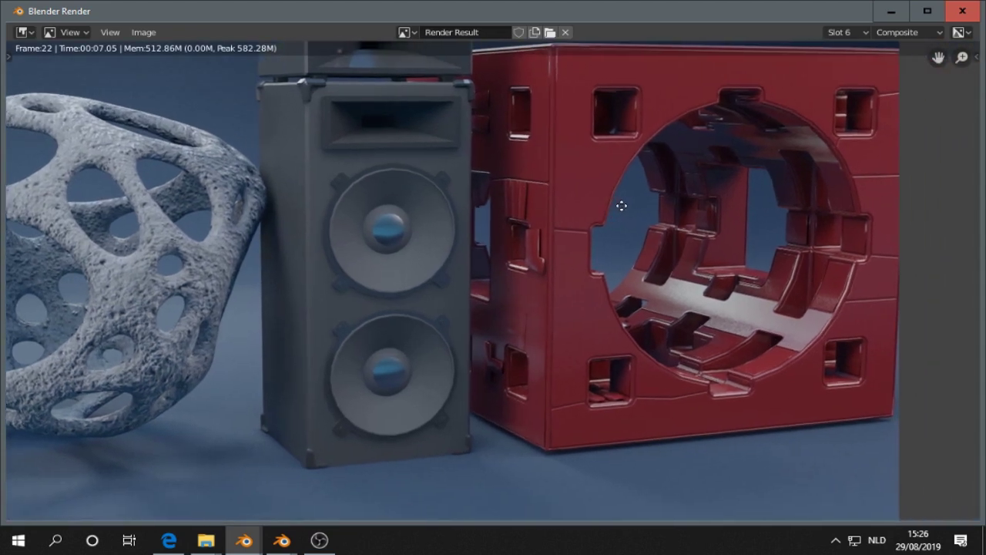
{"action": "scroll", "coordinate": [577, 229], "scroll_direction": "up", "scroll_amount": 3}
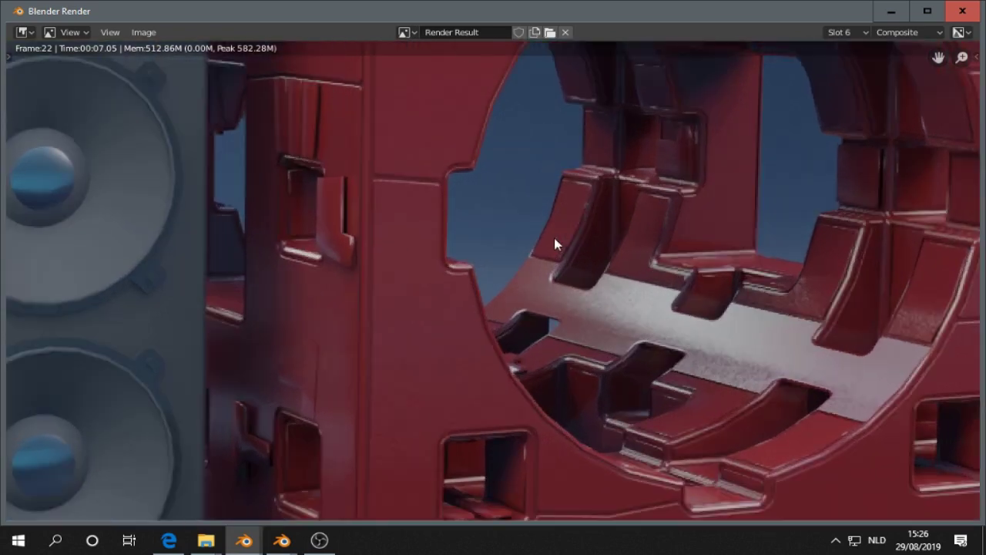
{"action": "middle_click_drag", "start_coordinate": [577, 247], "coordinate": [529, 221]}
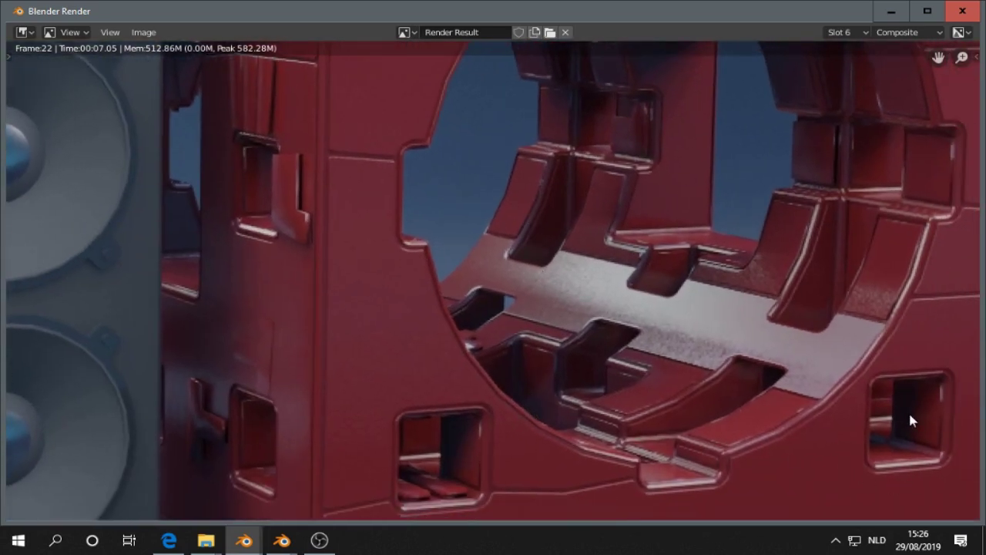
{"action": "scroll", "coordinate": [241, 217], "scroll_direction": "down", "scroll_amount": 3}
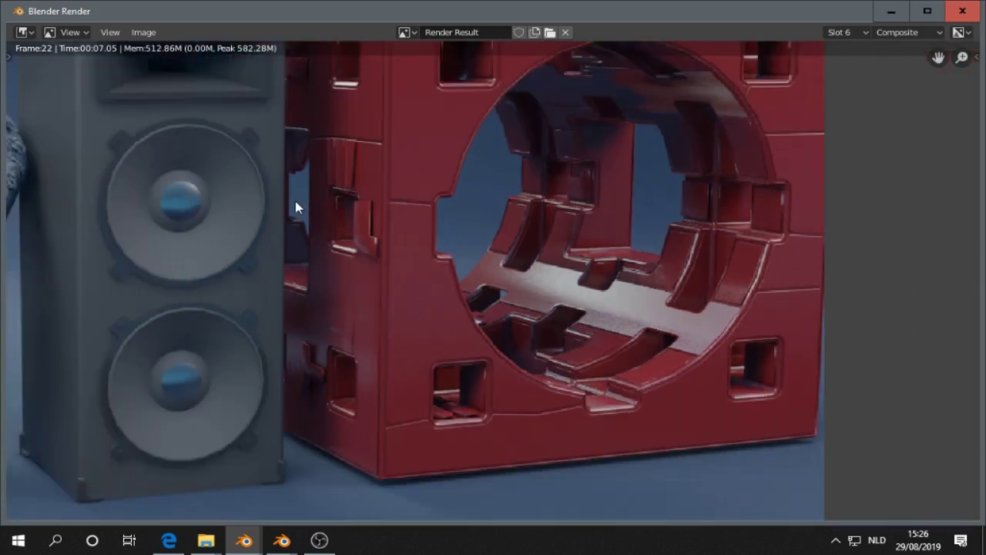
{"action": "scroll", "coordinate": [356, 286], "scroll_direction": "up", "scroll_amount": 4}
{"action": "middle_click_drag", "start_coordinate": [346, 254], "coordinate": [559, 351]}
{"action": "scroll", "coordinate": [461, 275], "scroll_direction": "up", "scroll_amount": 2}
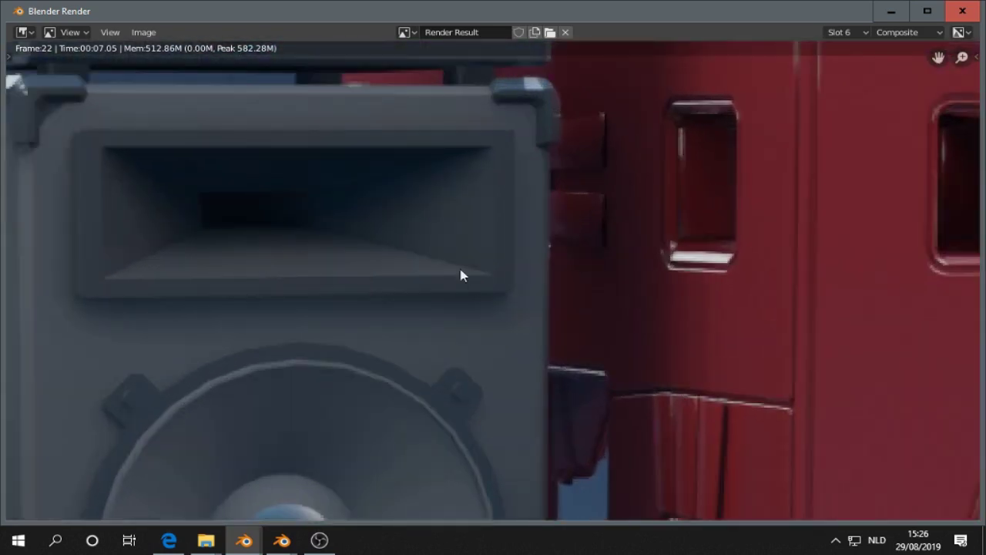
{"action": "middle_click_drag", "start_coordinate": [221, 214], "coordinate": [409, 412]}
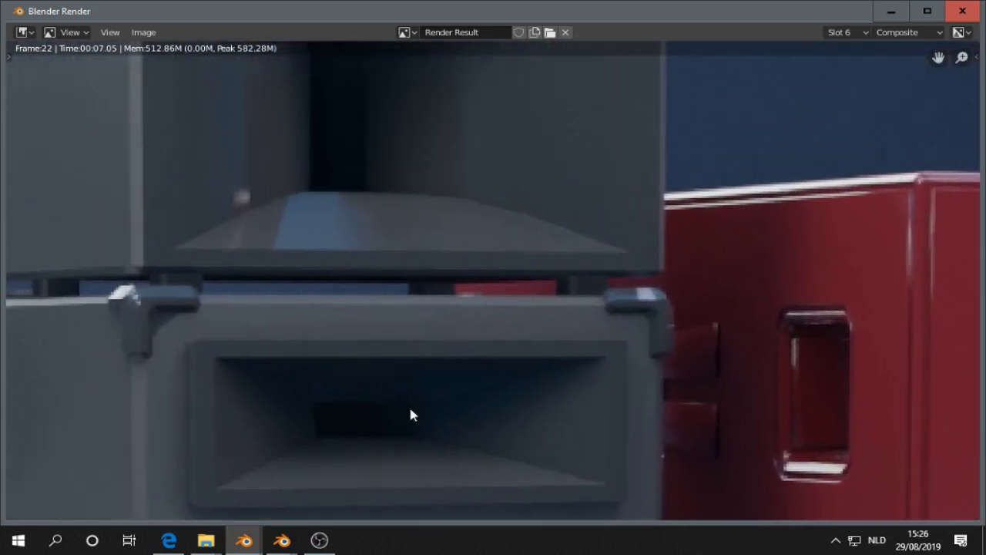
{"action": "middle_click_drag", "start_coordinate": [363, 196], "coordinate": [354, 255]}
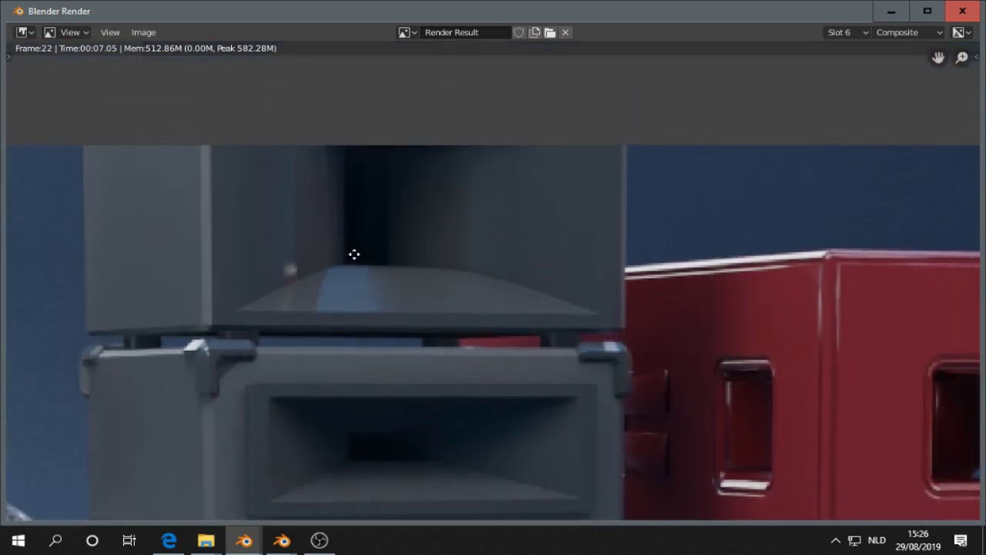
{"action": "left_click", "coordinate": [851, 33]}
Flip from the Slot 5 render to Slot 6 and pan across the red cube close-up.
{"action": "left_click", "coordinate": [854, 114]}
{"action": "left_click", "coordinate": [848, 33]}
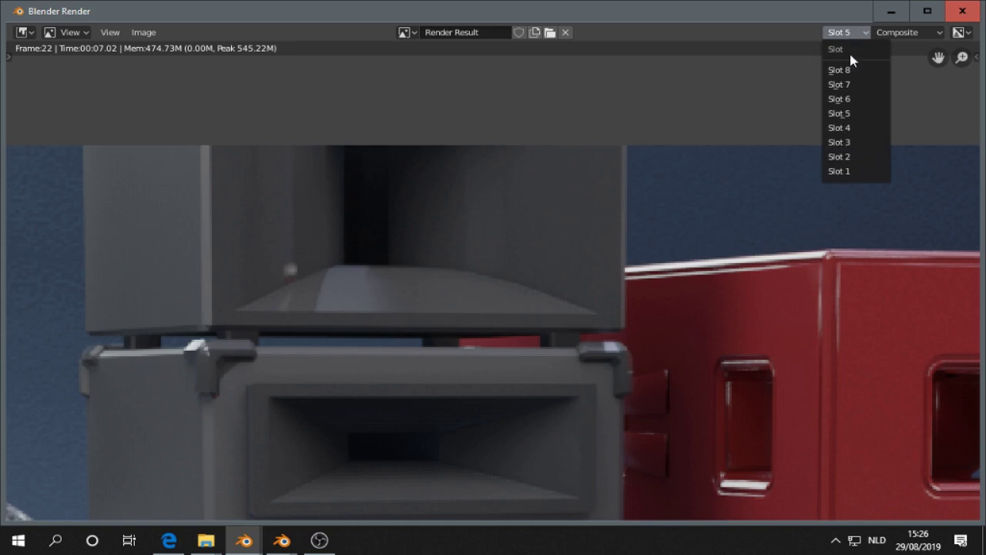
{"action": "left_click", "coordinate": [854, 100]}
{"action": "scroll", "coordinate": [627, 202], "scroll_direction": "down", "scroll_amount": 4}
{"action": "scroll", "coordinate": [652, 216], "scroll_direction": "up", "scroll_amount": 5}
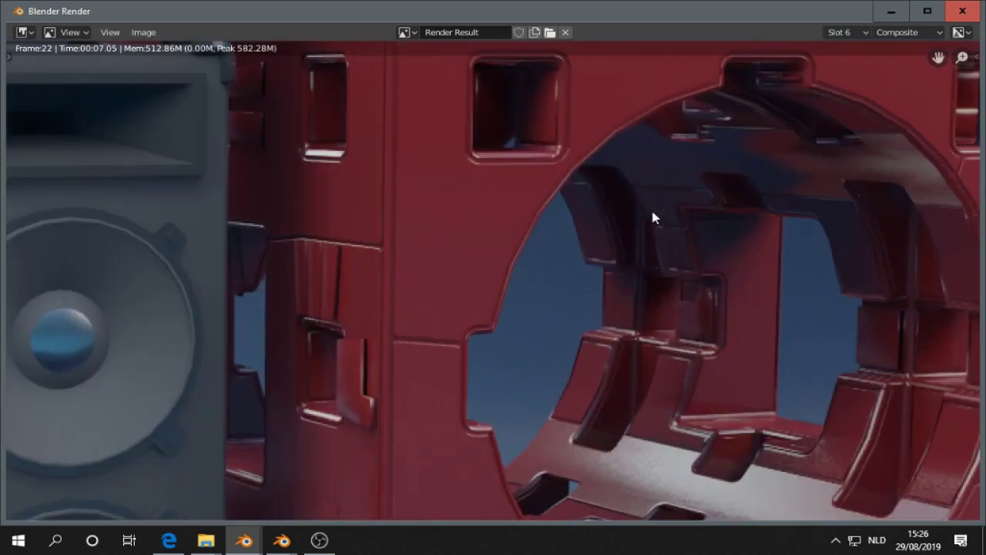
{"action": "middle_click_drag", "start_coordinate": [652, 216], "coordinate": [645, 104]}
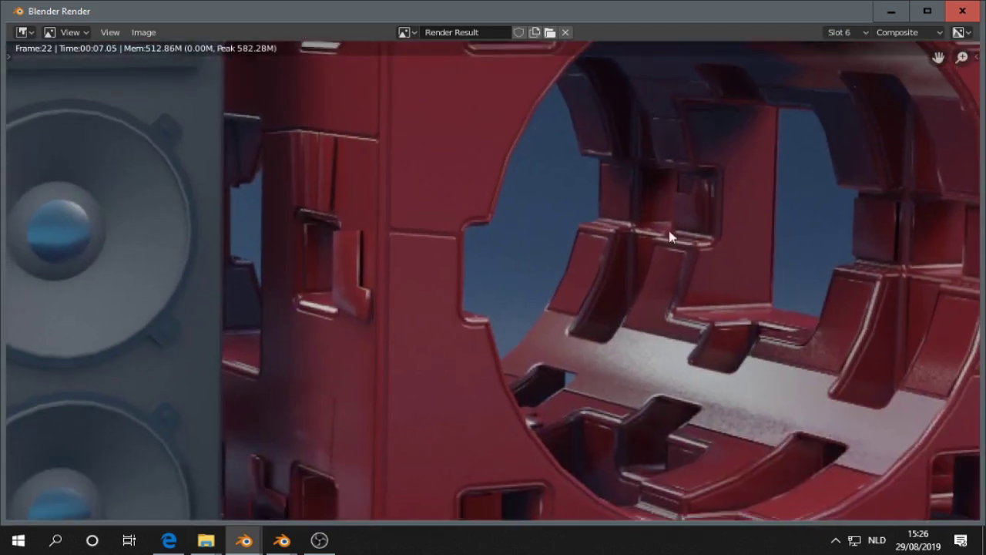
Alternate between Slot 5, Slot 6 and Slot 5 again to compare the two renders.
{"action": "left_click", "coordinate": [832, 33]}
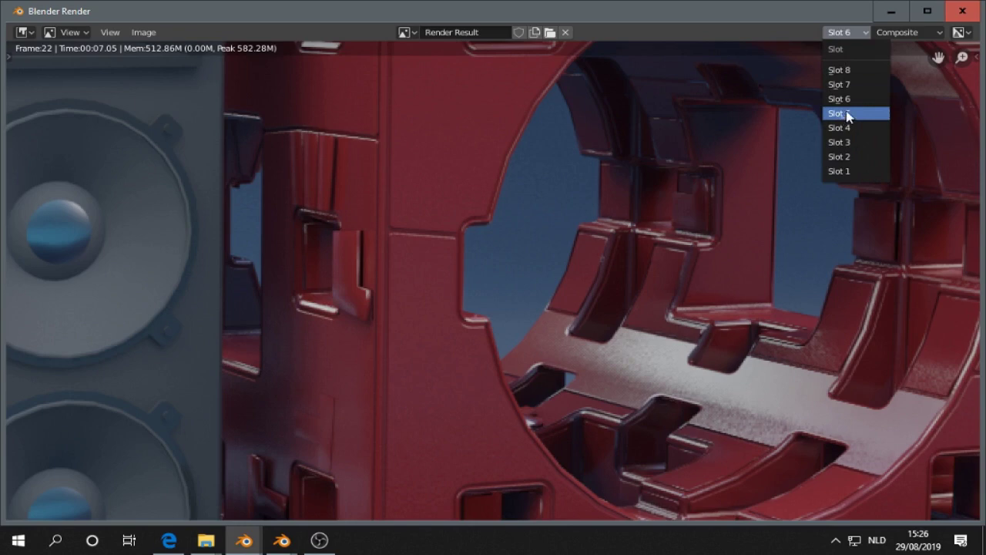
{"action": "left_click", "coordinate": [845, 114]}
{"action": "scroll", "coordinate": [796, 137], "scroll_direction": "down", "scroll_amount": 4}
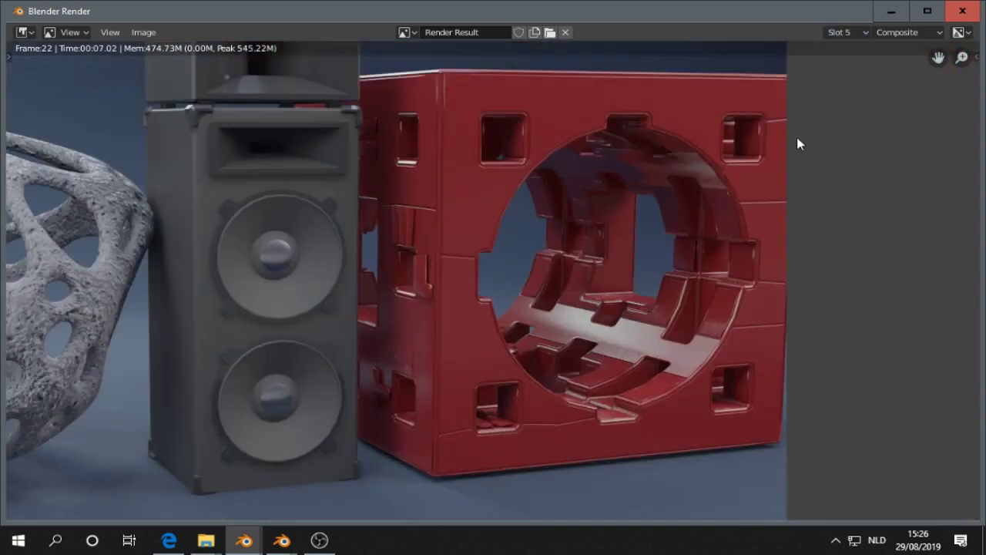
{"action": "left_click", "coordinate": [846, 33]}
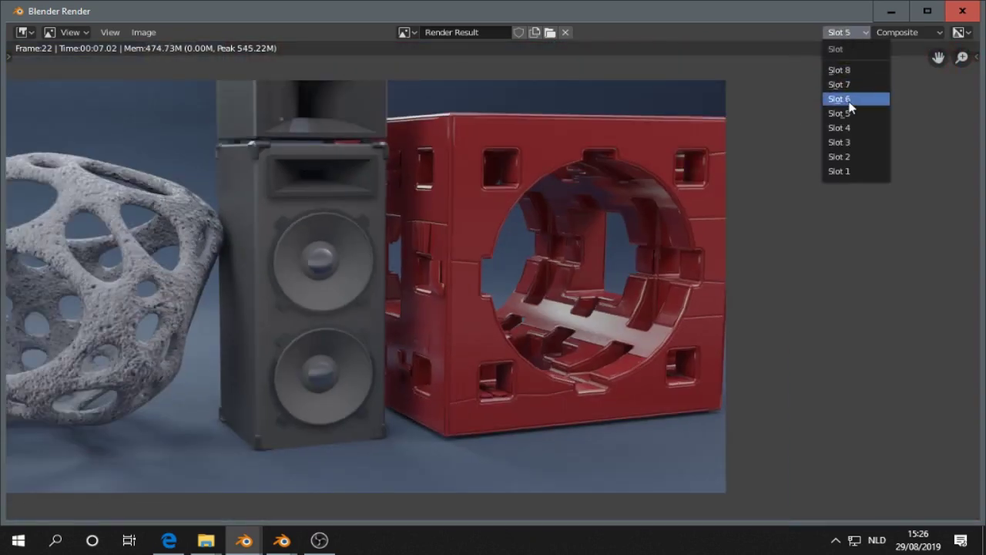
{"action": "left_click", "coordinate": [850, 108]}
{"action": "left_click", "coordinate": [840, 33]}
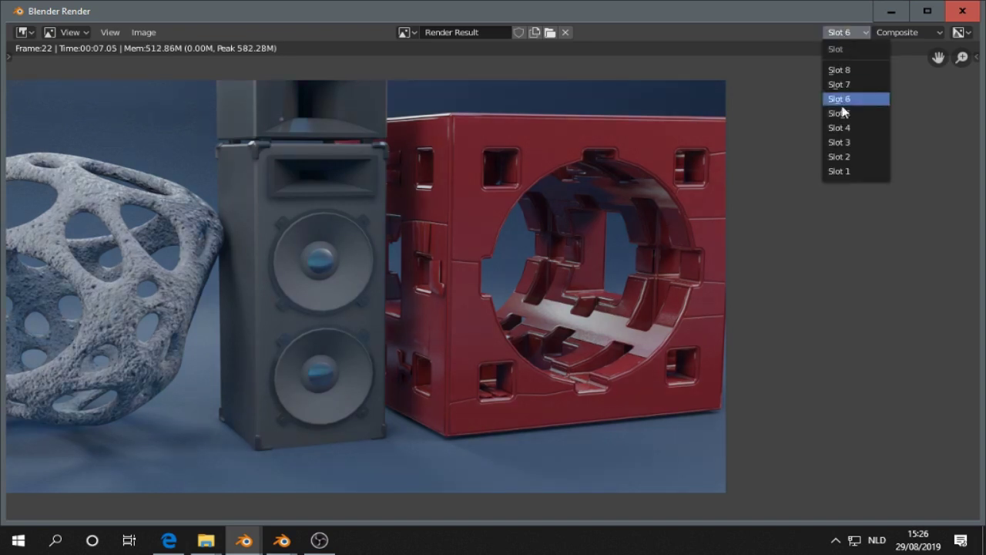
{"action": "left_click", "coordinate": [846, 116]}
{"action": "scroll", "coordinate": [661, 167], "scroll_direction": "up", "scroll_amount": 1}
Zoom the Slot 5 render to fit, then close the Blender Render window.
{"action": "scroll", "coordinate": [693, 174], "scroll_direction": "down", "scroll_amount": 3}
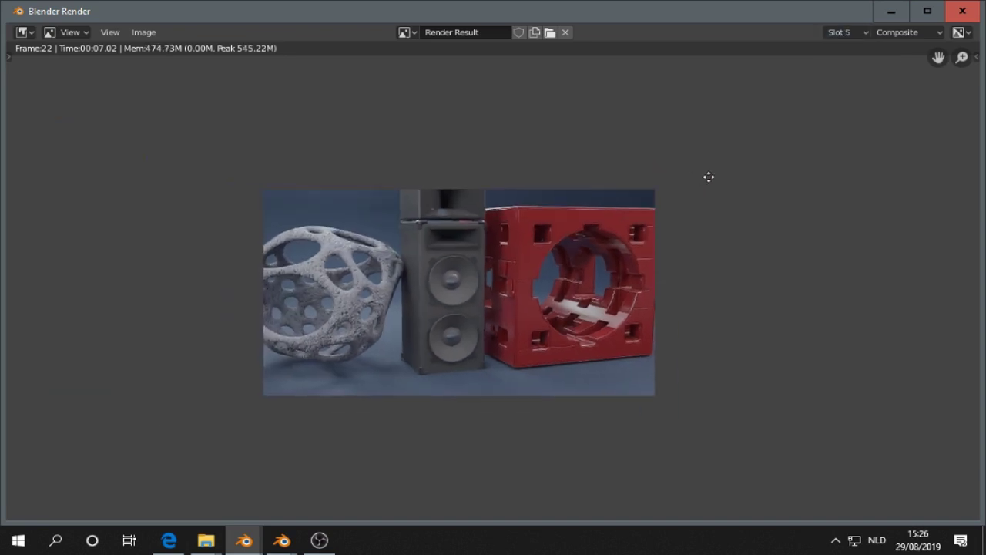
{"action": "scroll", "coordinate": [708, 177], "scroll_direction": "up", "scroll_amount": 3}
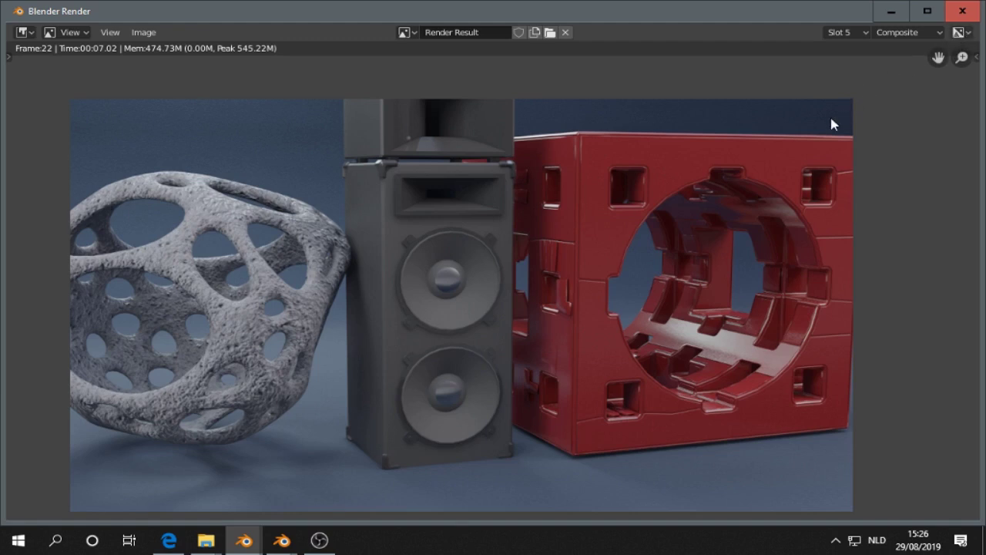
{"action": "scroll", "coordinate": [781, 149], "scroll_direction": "up", "scroll_amount": 1}
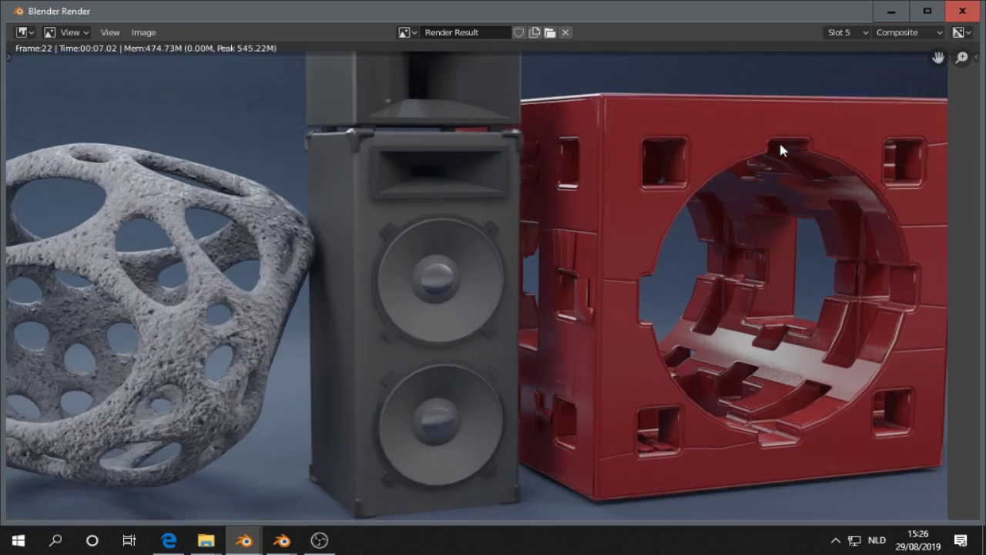
{"action": "left_click", "coordinate": [962, 13]}
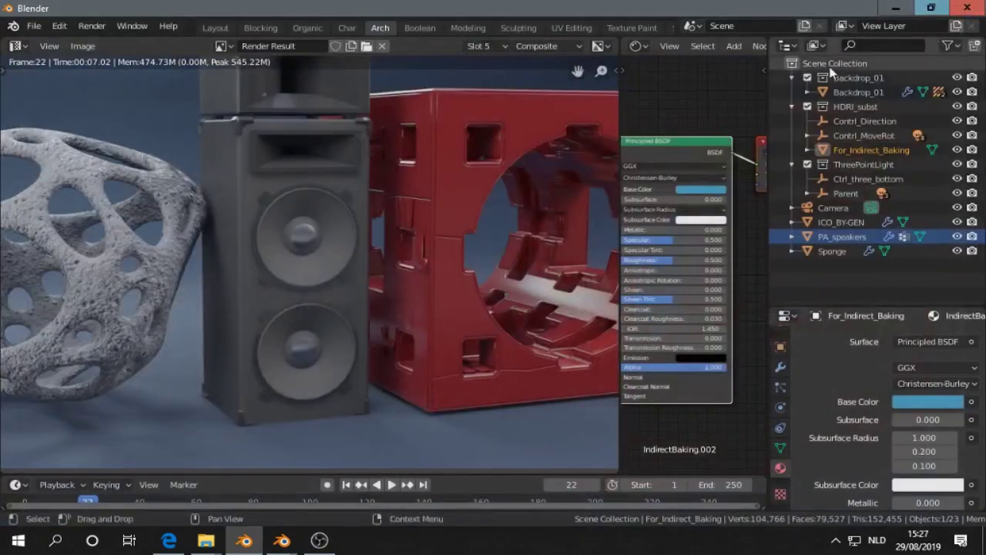